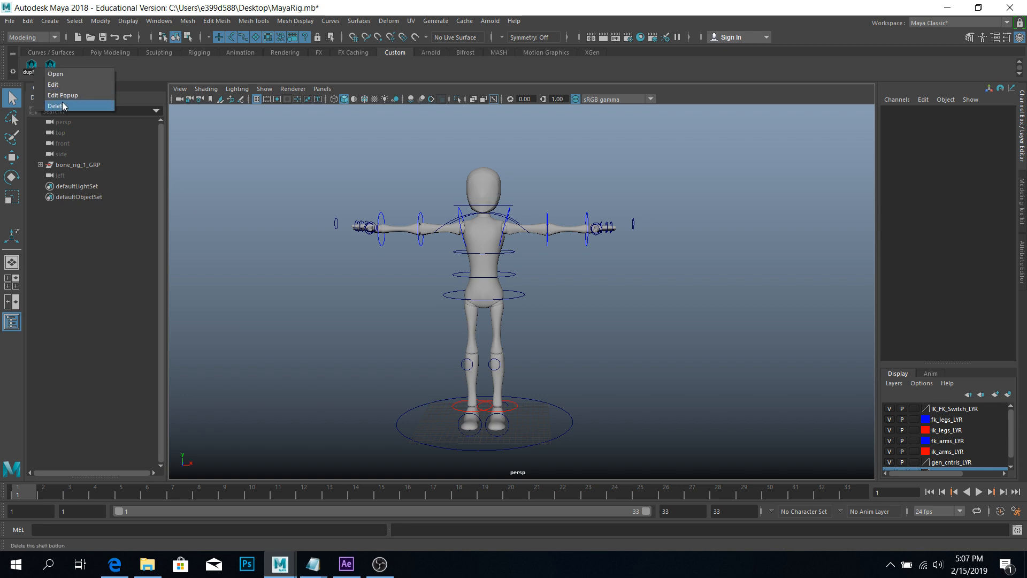
Delete the old duplicate and crvs2 buttons from the Custom shelf.
{"action": "left_click", "coordinate": [61, 102]}
{"action": "right_click", "coordinate": [33, 69]}
{"action": "left_click", "coordinate": [72, 102]}
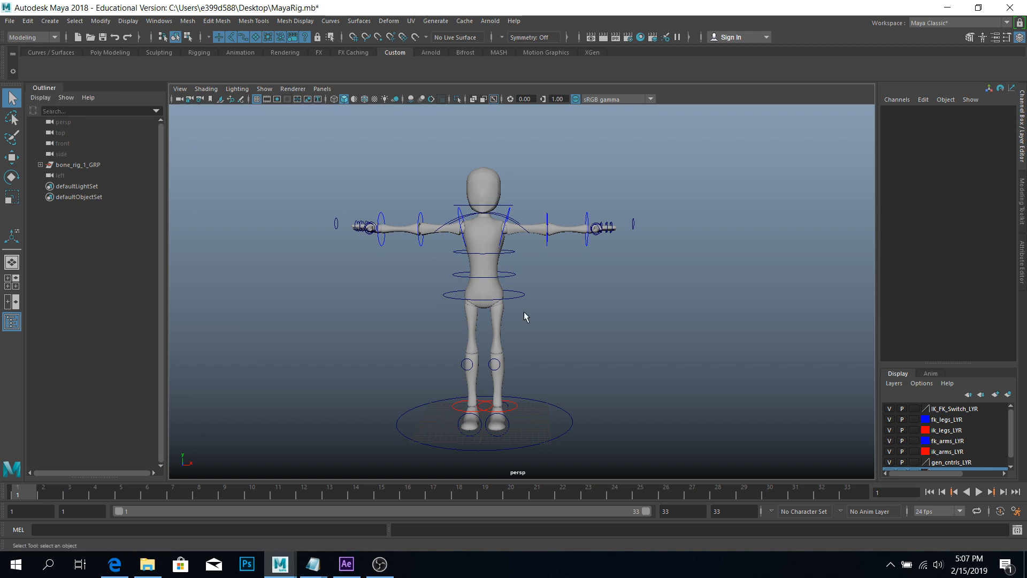
{"action": "left_click_drag", "start_coordinate": [594, 338], "coordinate": [618, 323], "text": "alt"}
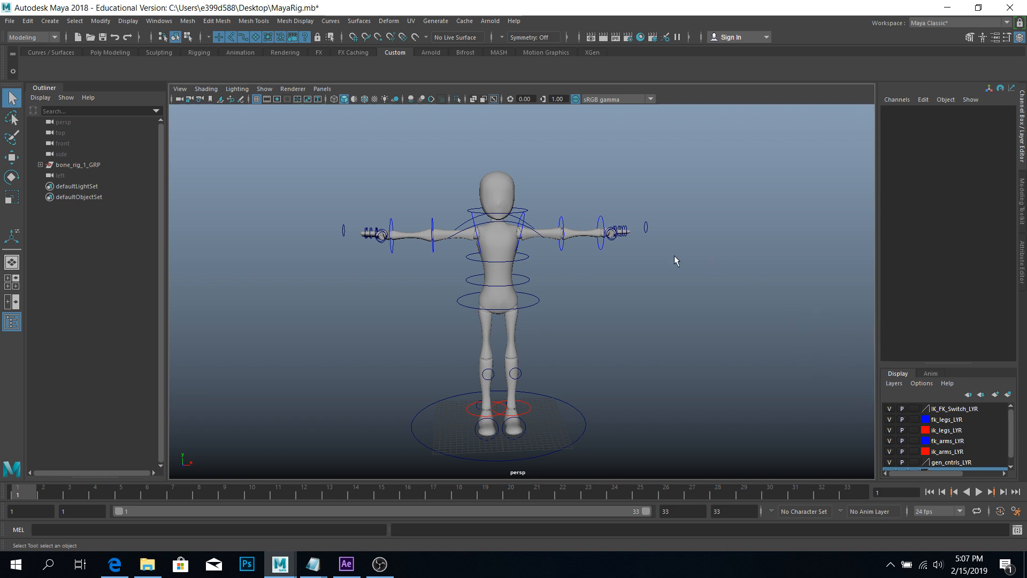
Check both arms' IK/FK switch controls, then hide the IK_FK_Switch_LYR display layer.
{"action": "left_click", "coordinate": [647, 228]}
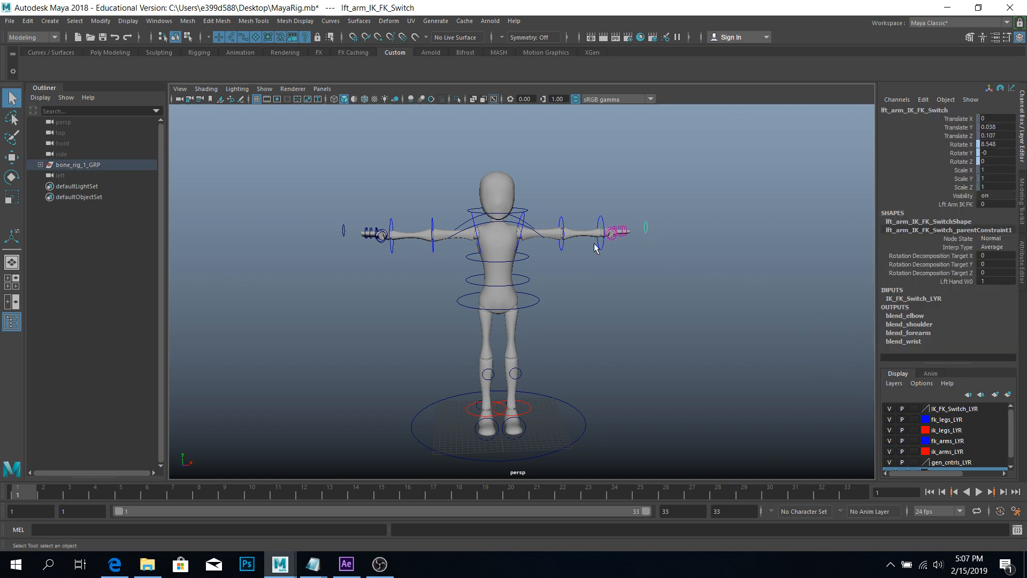
{"action": "left_click", "coordinate": [340, 231]}
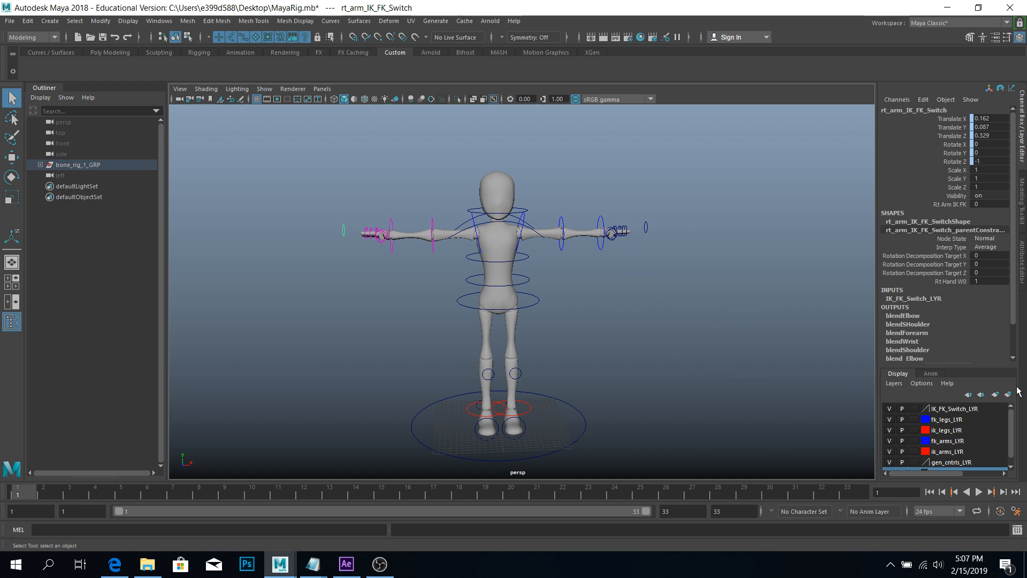
{"action": "left_click", "coordinate": [889, 409]}
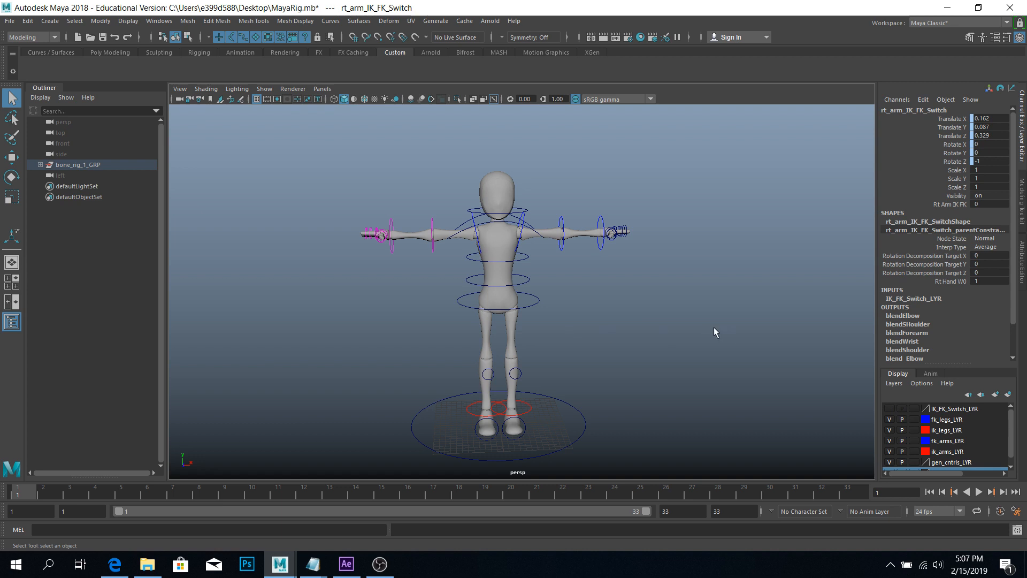
{"action": "left_click_drag", "start_coordinate": [714, 328], "coordinate": [683, 284], "text": "alt"}
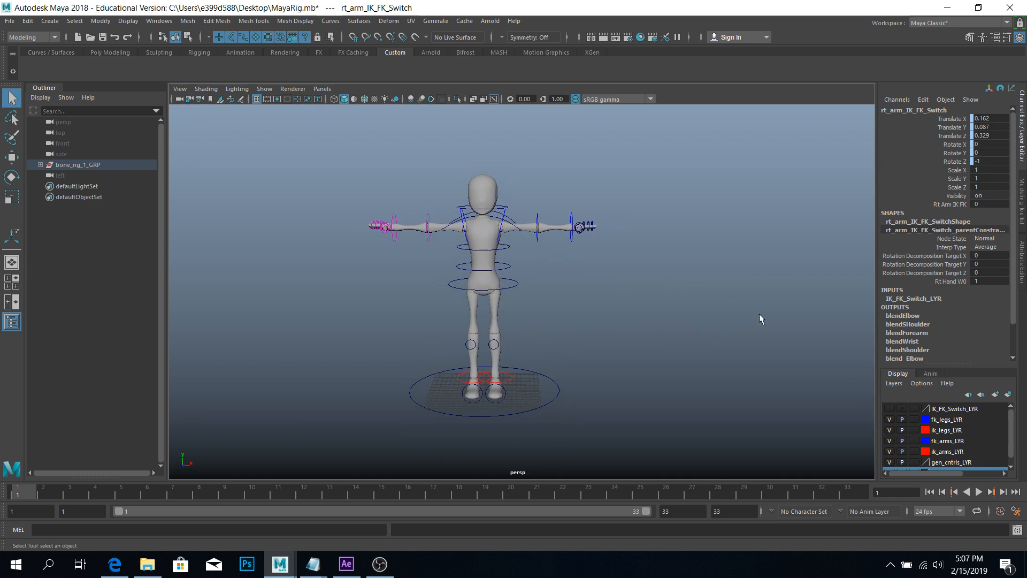
Open the Script Editor beside the rig and delete the old select/duplicate/polyUnite MEL lines.
{"action": "left_click", "coordinate": [1018, 530]}
{"action": "left_click_drag", "start_coordinate": [371, 190], "coordinate": [608, 178]}
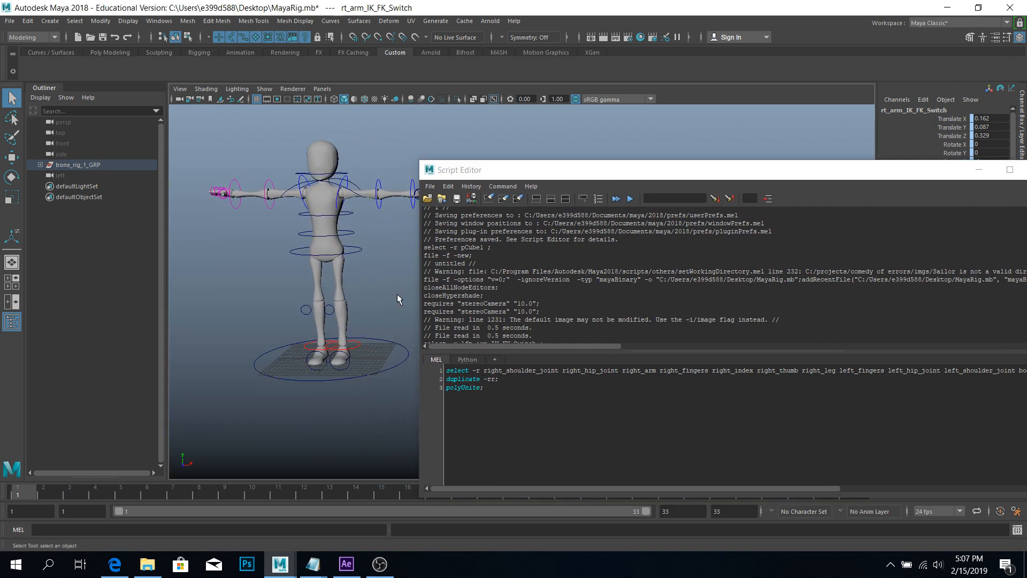
{"action": "left_click_drag", "start_coordinate": [419, 303], "coordinate": [757, 303]}
{"action": "left_click_drag", "start_coordinate": [880, 180], "coordinate": [726, 164]}
{"action": "key", "text": "ctrl+a"}
{"action": "key", "text": "BackSpace"}
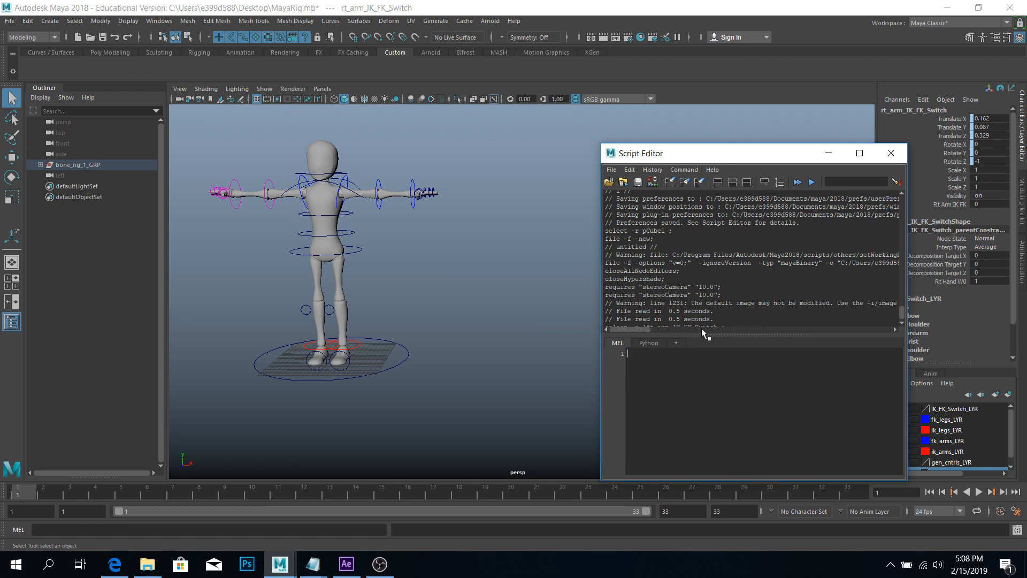
Clear the Script Editor history and frame the character facing front.
{"action": "left_click", "coordinate": [699, 184]}
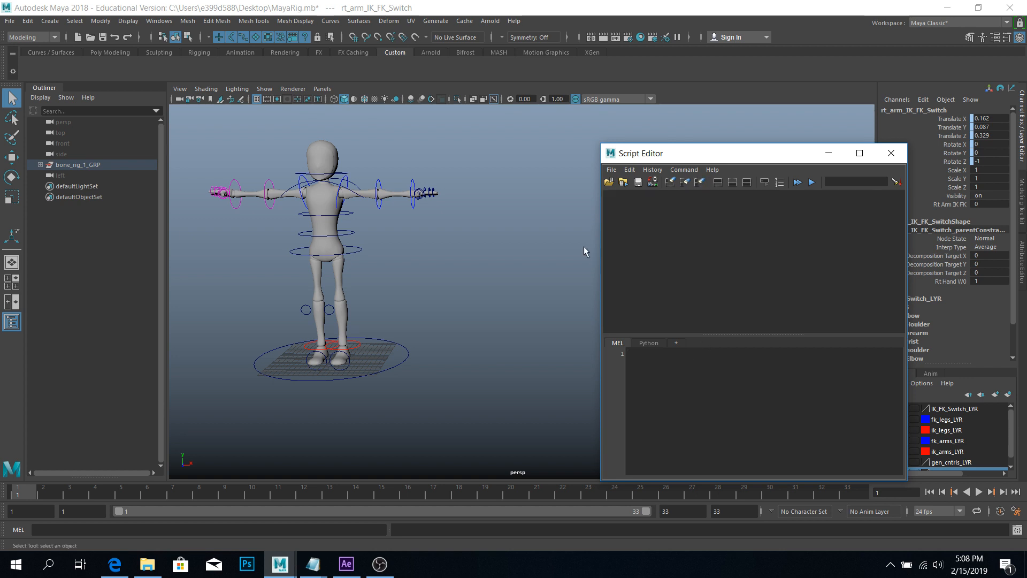
{"action": "middle_click_drag", "start_coordinate": [468, 256], "coordinate": [491, 262], "text": "alt"}
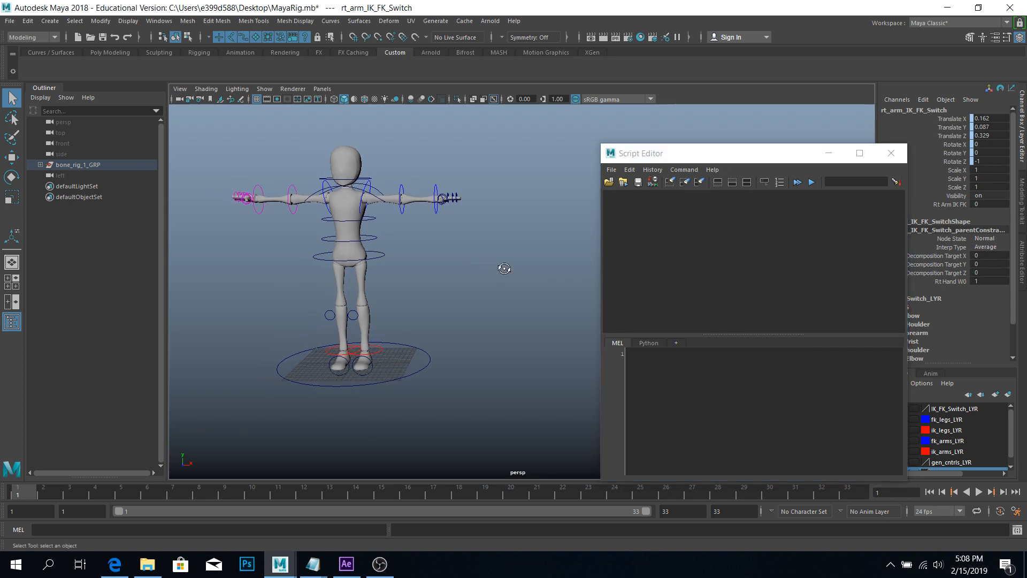
{"action": "left_click_drag", "start_coordinate": [505, 267], "coordinate": [519, 268], "text": "alt"}
{"action": "middle_click_drag", "start_coordinate": [480, 272], "coordinate": [506, 272], "text": "alt"}
{"action": "left_click_drag", "start_coordinate": [506, 272], "coordinate": [496, 266], "text": "alt"}
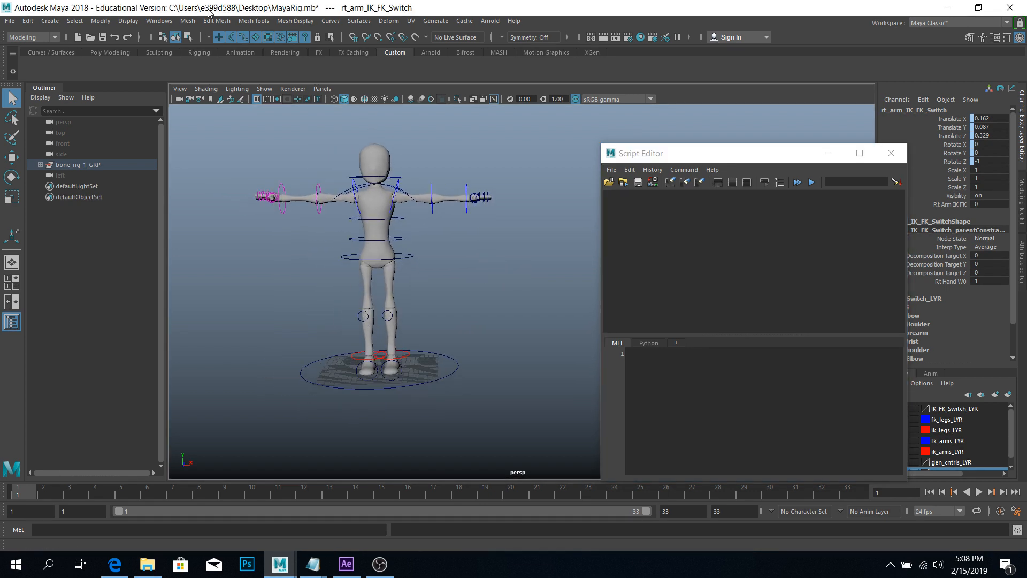
Turn off handle and joint selection masks, then box-select all the rig's control curves.
{"action": "left_click", "coordinate": [222, 37]}
{"action": "left_click", "coordinate": [231, 39]}
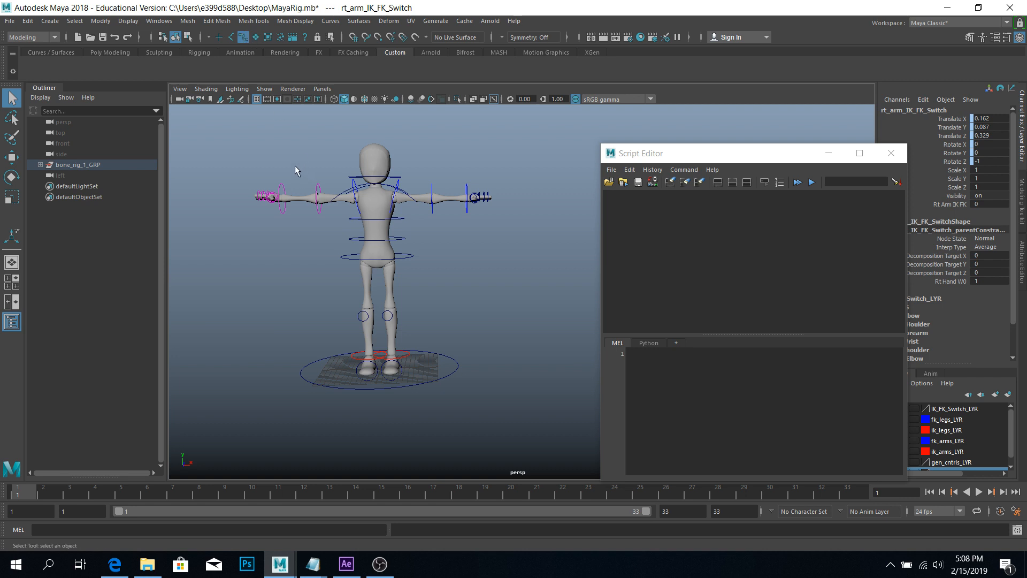
{"action": "left_click_drag", "start_coordinate": [206, 111], "coordinate": [583, 462]}
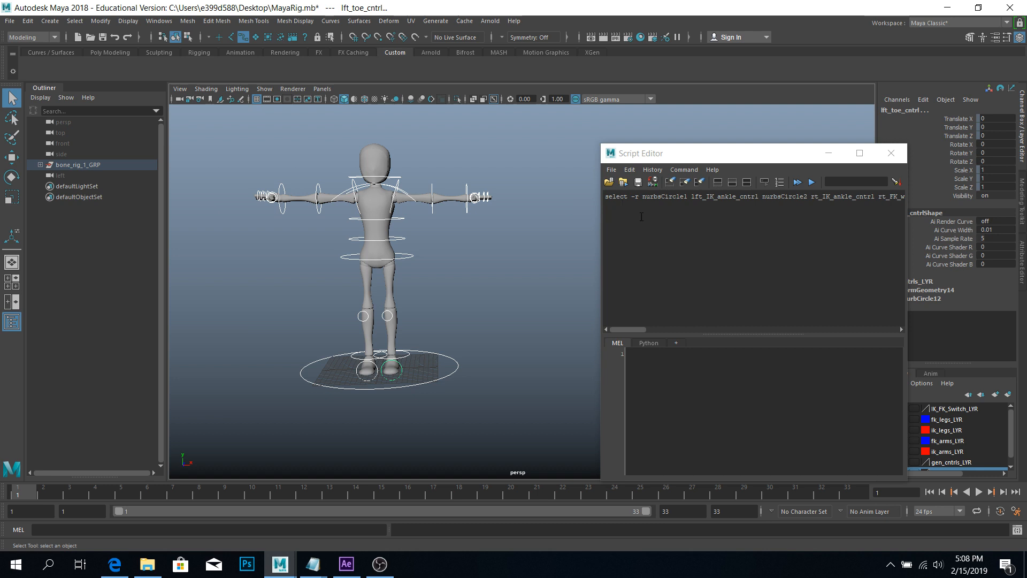
Copy the logged select -r control-curve command and paste it into the MEL input.
{"action": "left_click_drag", "start_coordinate": [641, 216], "coordinate": [602, 197]}
{"action": "key", "text": "ctrl+c"}
{"action": "left_click", "coordinate": [661, 219]}
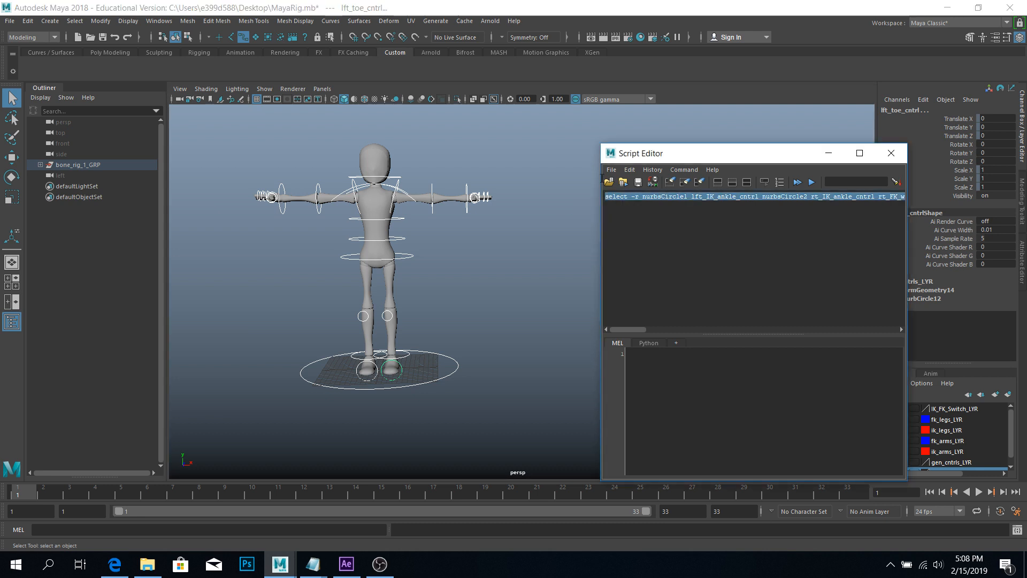
{"action": "left_click", "coordinate": [710, 243]}
{"action": "key", "text": "ctrl+a"}
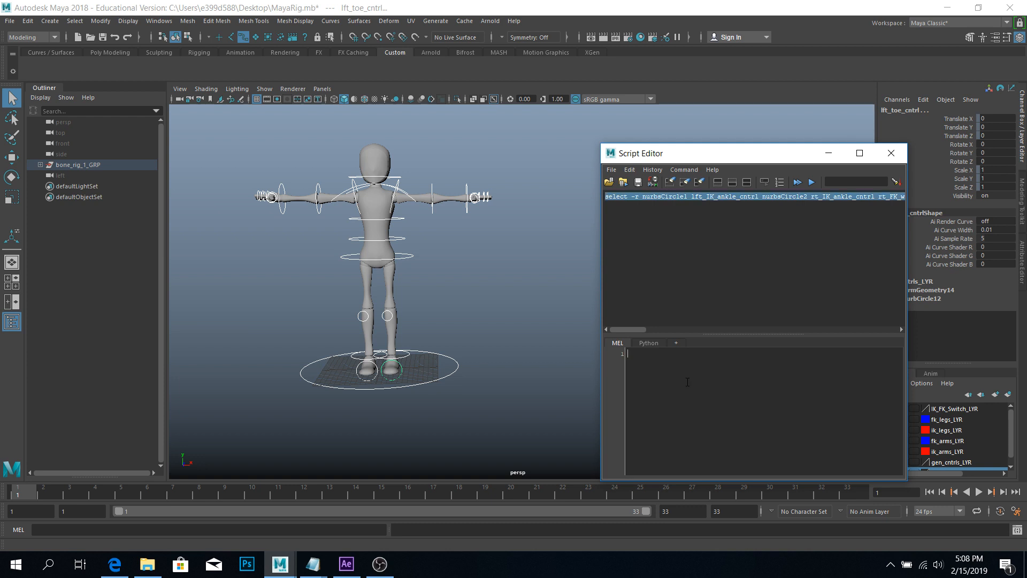
{"action": "key", "text": "ctrl+v"}
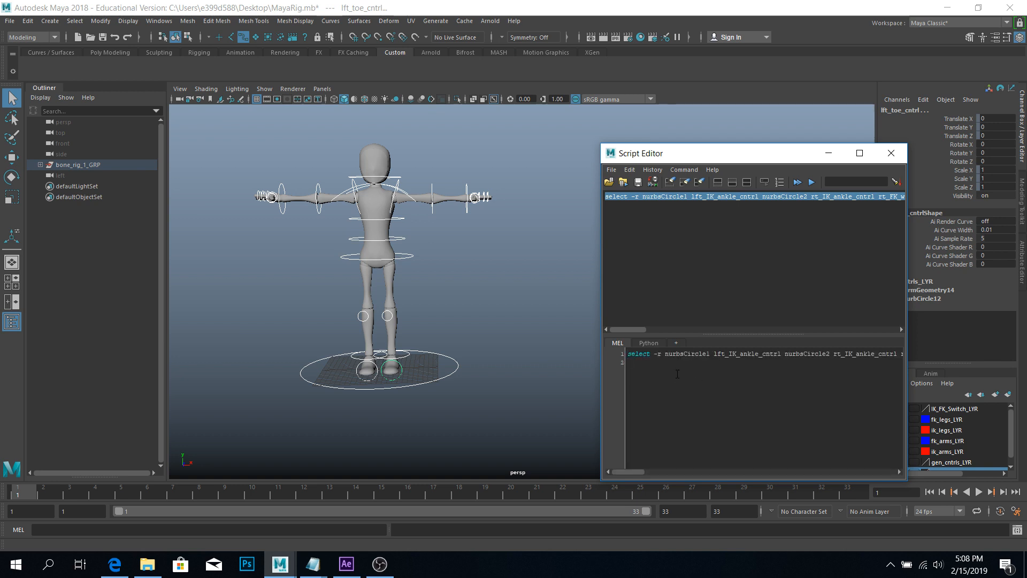
{"action": "key", "text": "ctrl+a"}
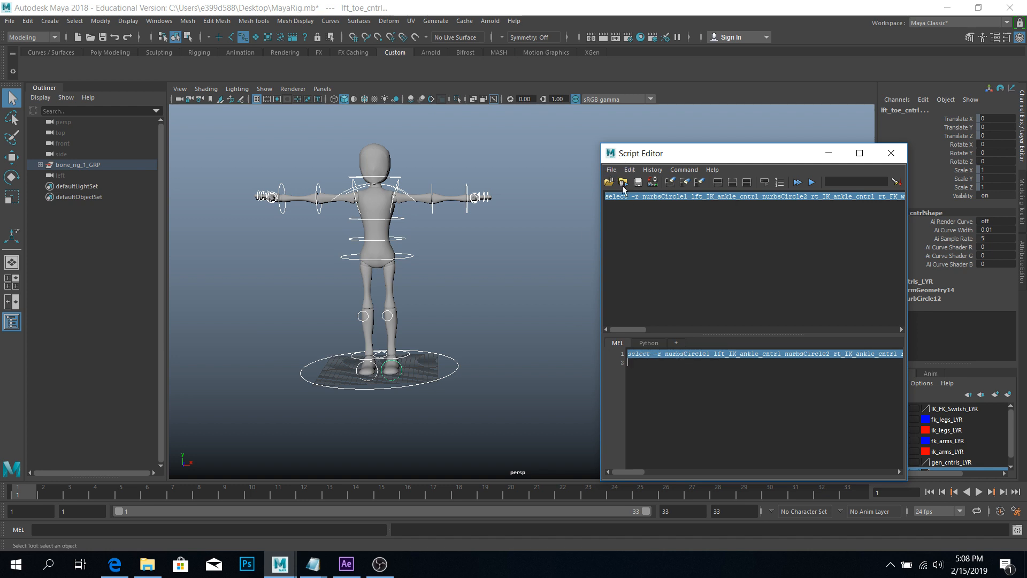
Save the select command to the Custom shelf as 'Crvs', then deselect the controls.
{"action": "left_click", "coordinate": [611, 170]}
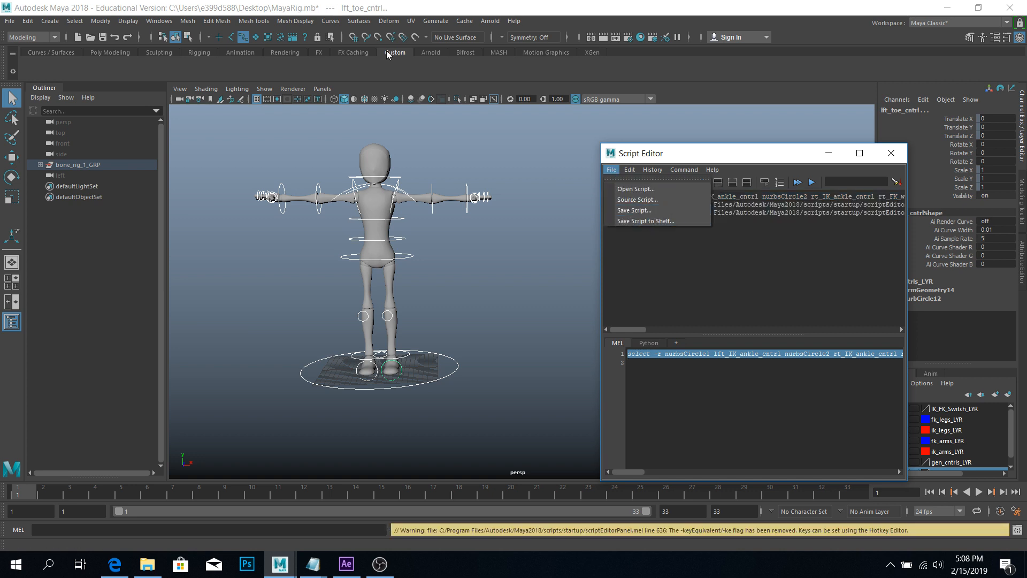
{"action": "left_click", "coordinate": [637, 222]}
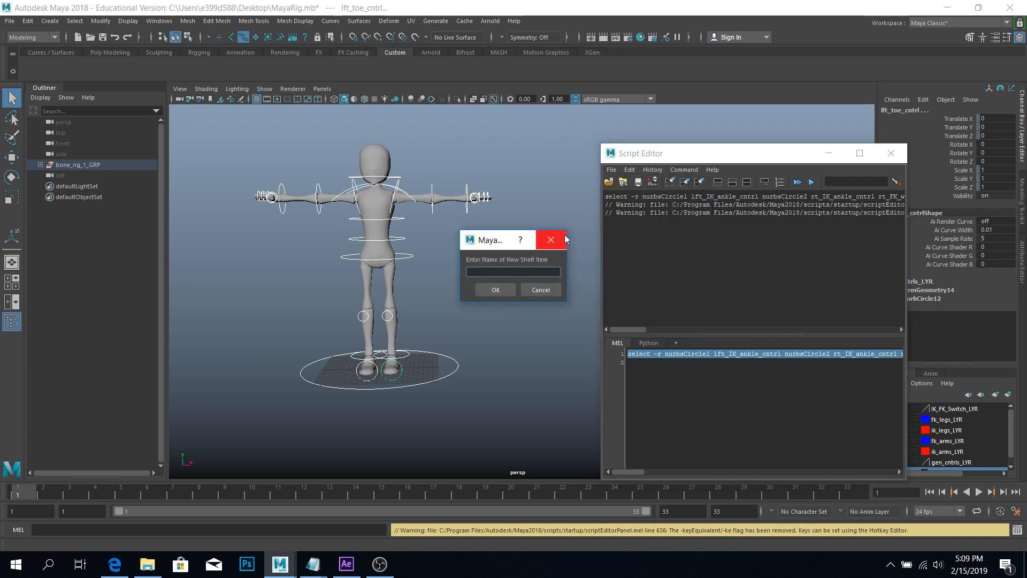
{"action": "type", "text": "Crvs"}
{"action": "key", "text": "Return"}
{"action": "left_click", "coordinate": [217, 146]}
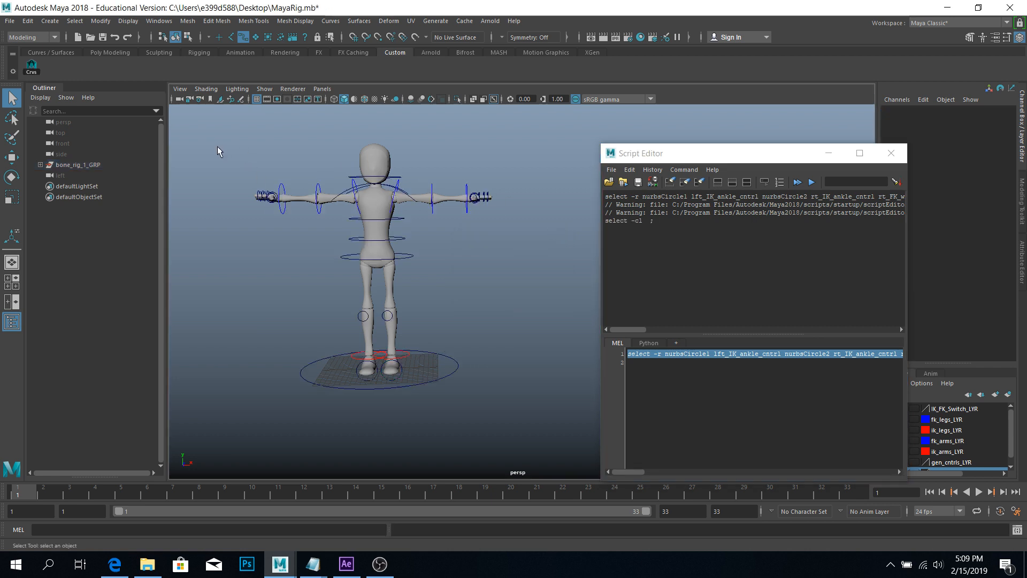
Run the new Crvs button to select all controls, then move the Script Editor up-left.
{"action": "left_click", "coordinate": [31, 70]}
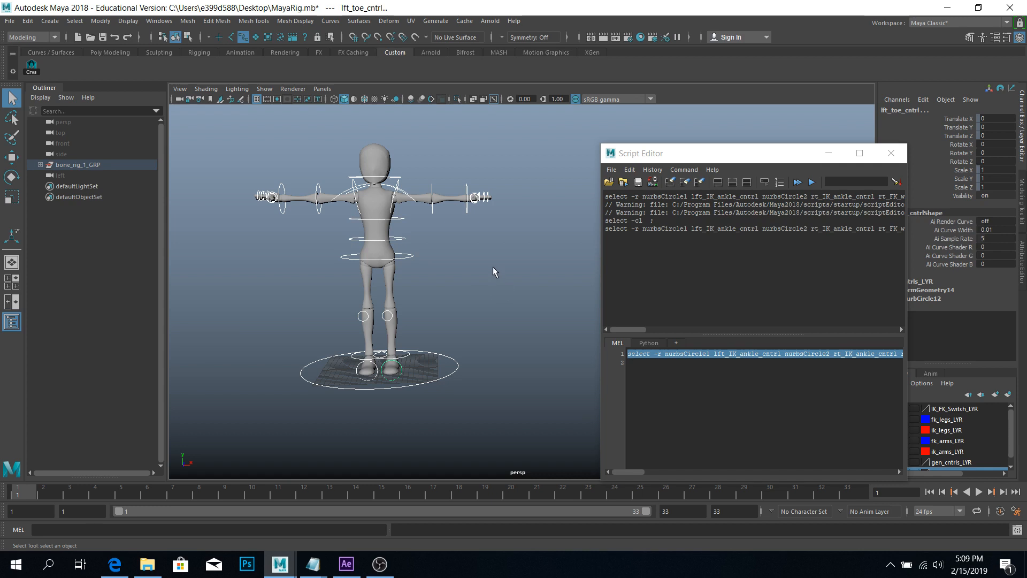
{"action": "middle_click_drag", "start_coordinate": [493, 267], "coordinate": [512, 267], "text": "alt"}
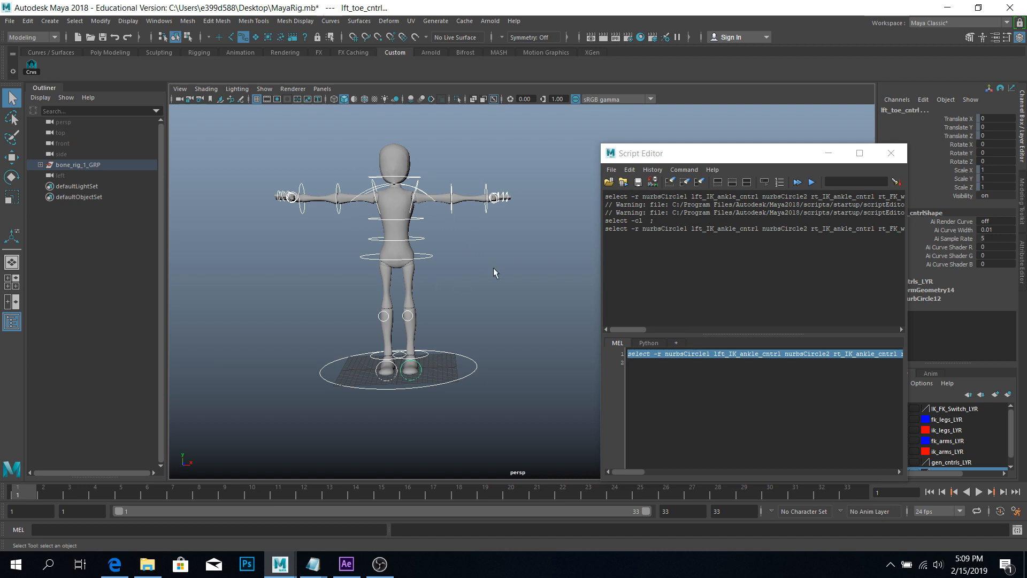
{"action": "middle_click_drag", "start_coordinate": [492, 268], "coordinate": [519, 265], "text": "alt"}
{"action": "middle_click_drag", "start_coordinate": [511, 210], "coordinate": [479, 212], "text": "alt"}
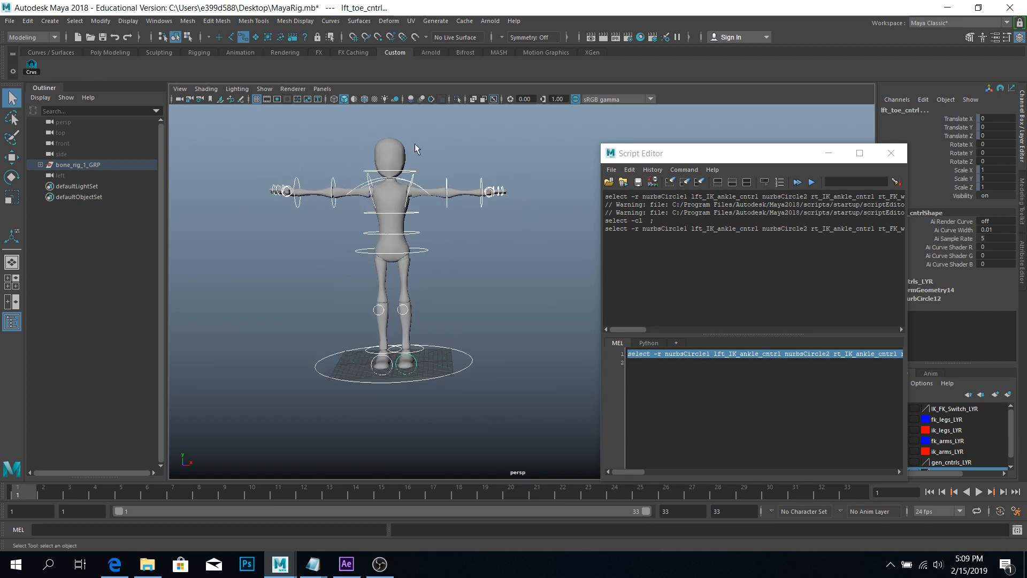
{"action": "left_click_drag", "start_coordinate": [710, 154], "coordinate": [672, 124]}
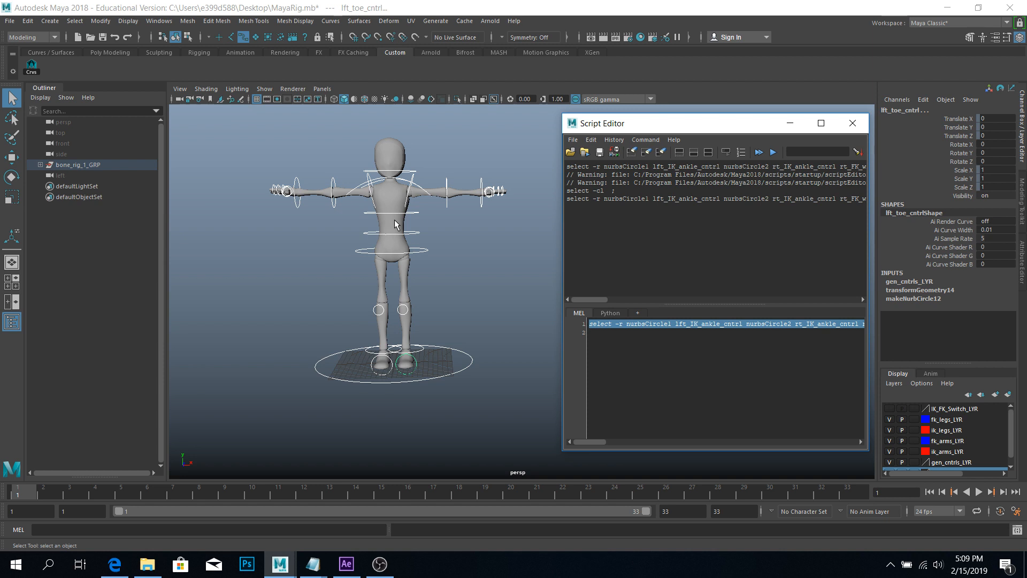
Enable the surface selection mask and shift the Script Editor further left.
{"action": "left_click", "coordinate": [242, 37]}
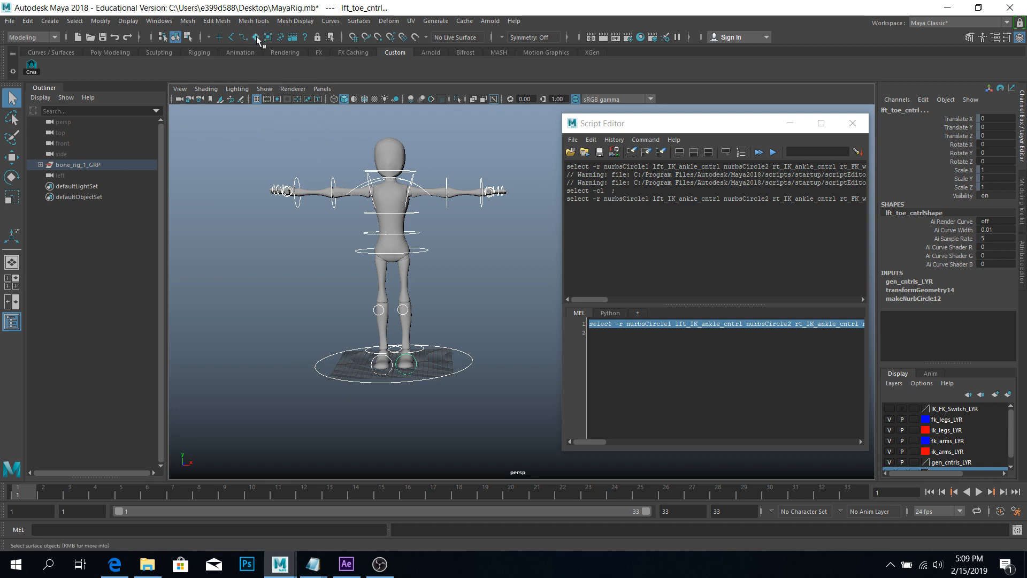
{"action": "left_click", "coordinate": [258, 39]}
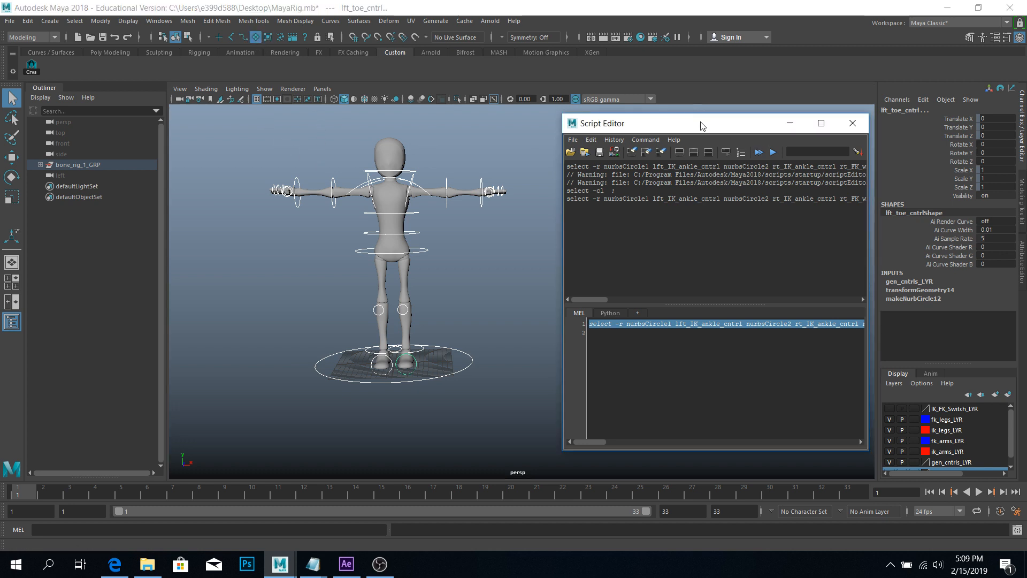
{"action": "left_click_drag", "start_coordinate": [716, 128], "coordinate": [678, 123]}
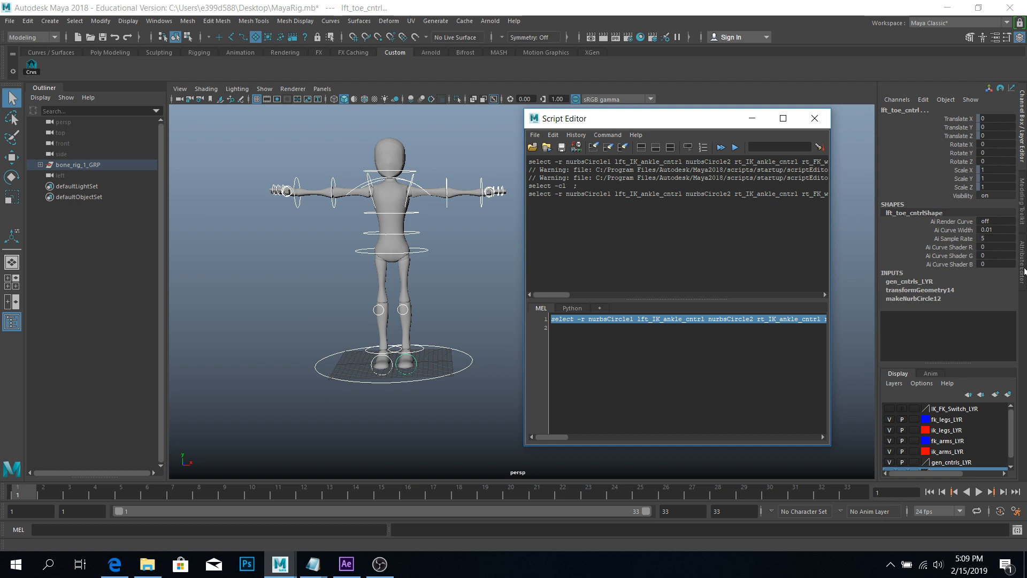
{"action": "left_click", "coordinate": [1022, 227]}
{"action": "left_click", "coordinate": [1022, 109]}
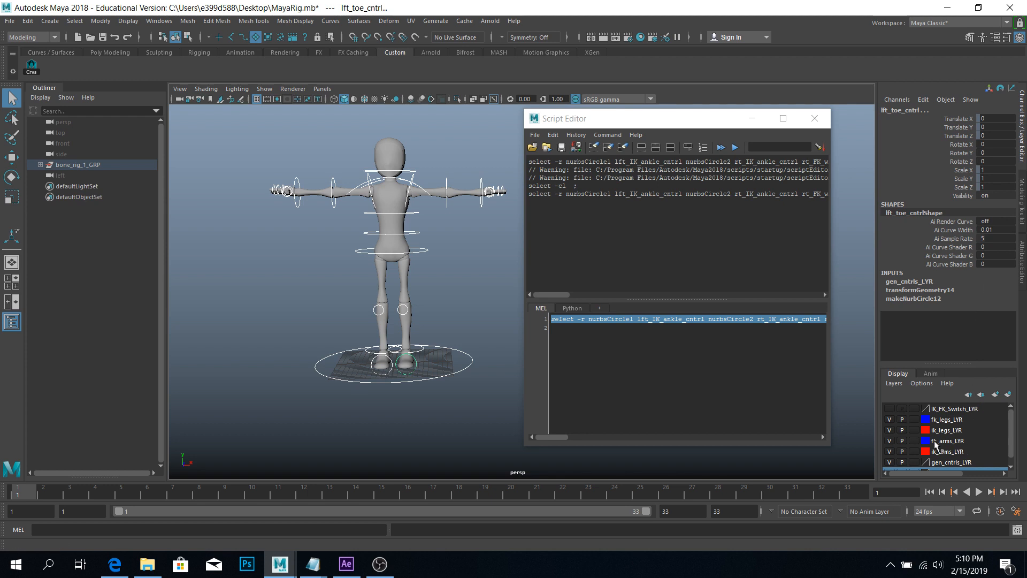
Deselect, then select the head, body3 torso and left_foot meshes one after another.
{"action": "scroll", "coordinate": [899, 443], "scroll_direction": "down", "scroll_amount": 1}
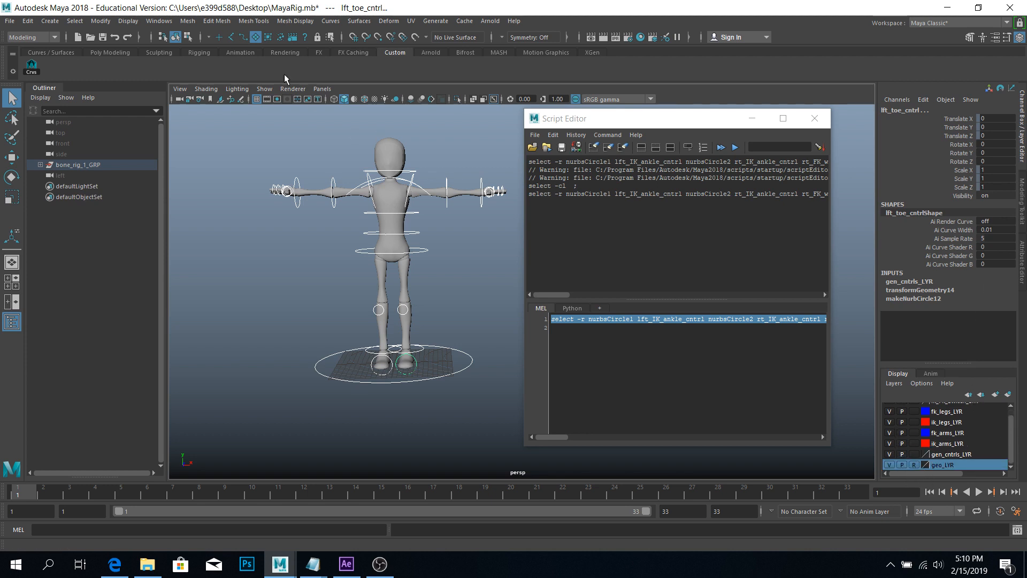
{"action": "left_click", "coordinate": [391, 161]}
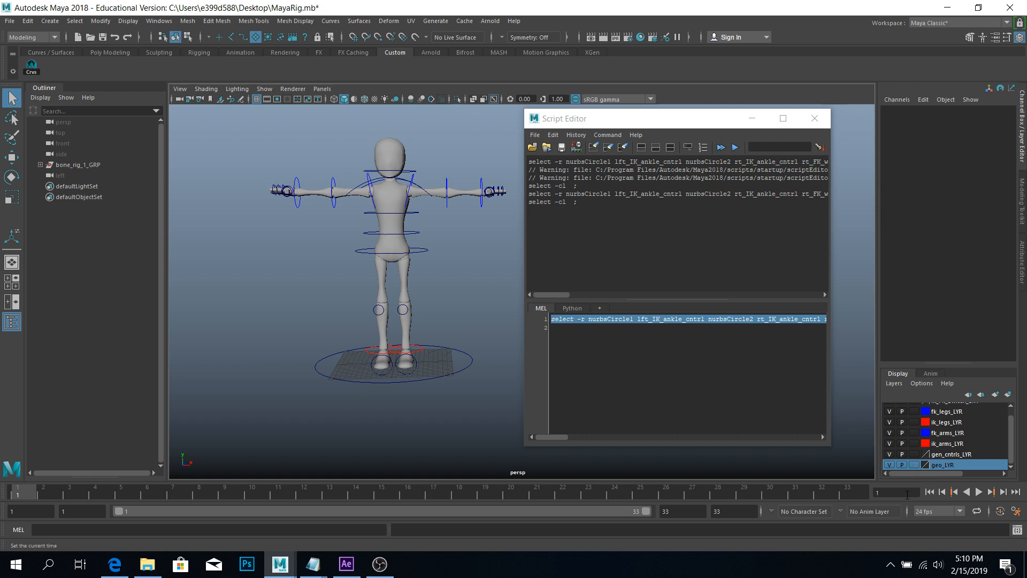
{"action": "left_click", "coordinate": [384, 149]}
{"action": "left_click", "coordinate": [405, 256]}
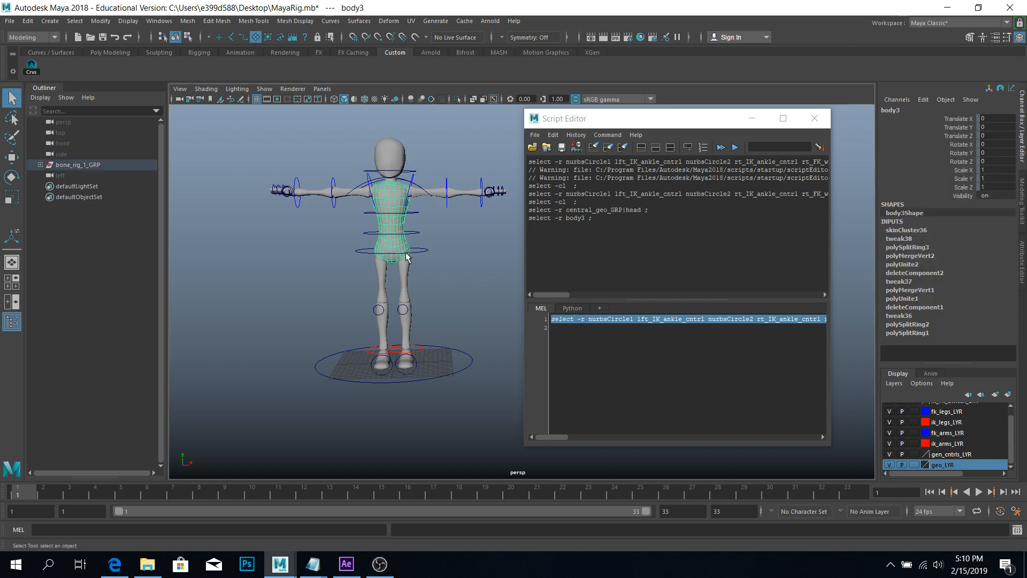
{"action": "left_click", "coordinate": [405, 289]}
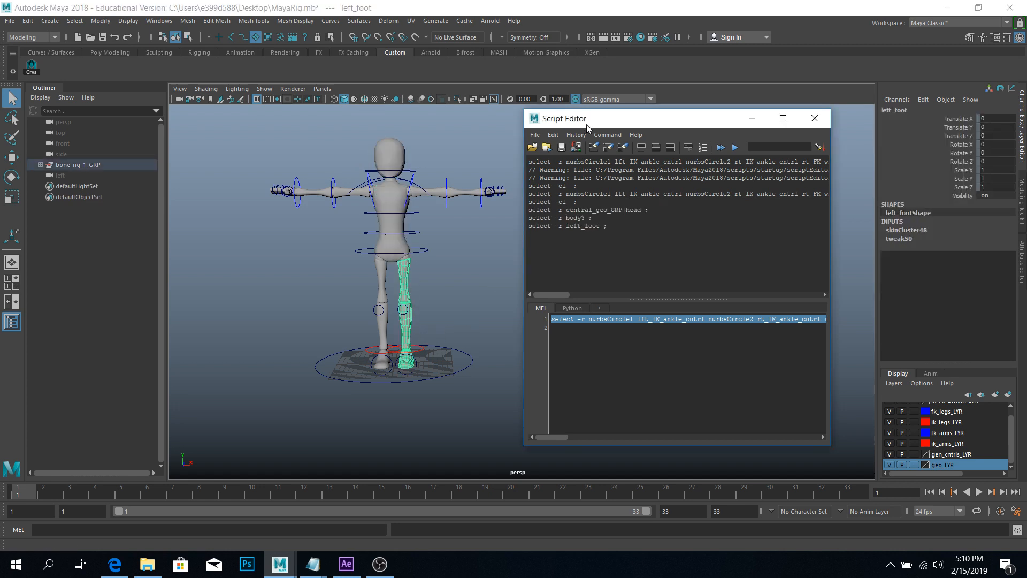
{"action": "left_click_drag", "start_coordinate": [584, 127], "coordinate": [656, 131]}
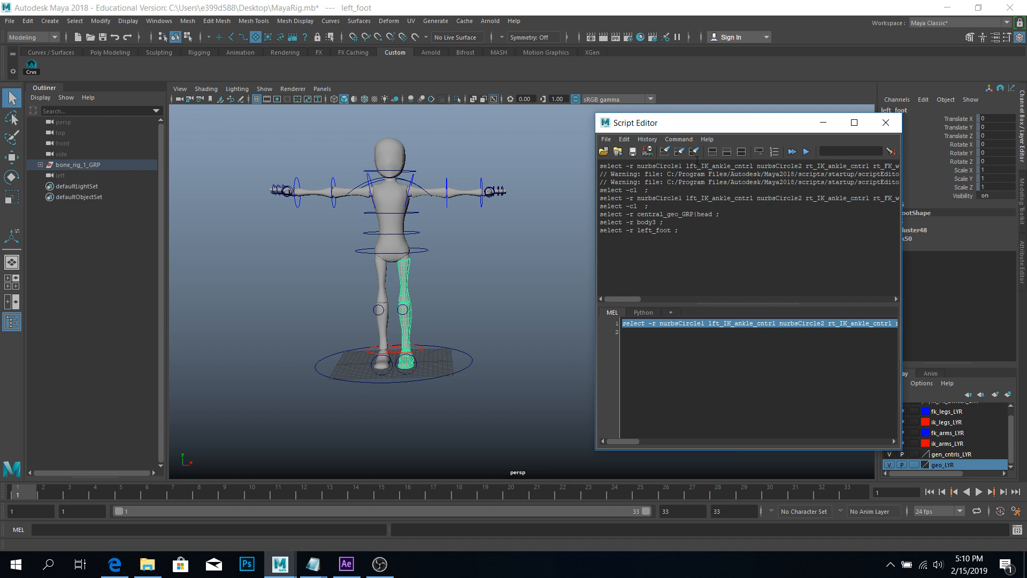
Clear the Script Editor and marquee-select all of the character's body meshes.
{"action": "left_click", "coordinate": [695, 151]}
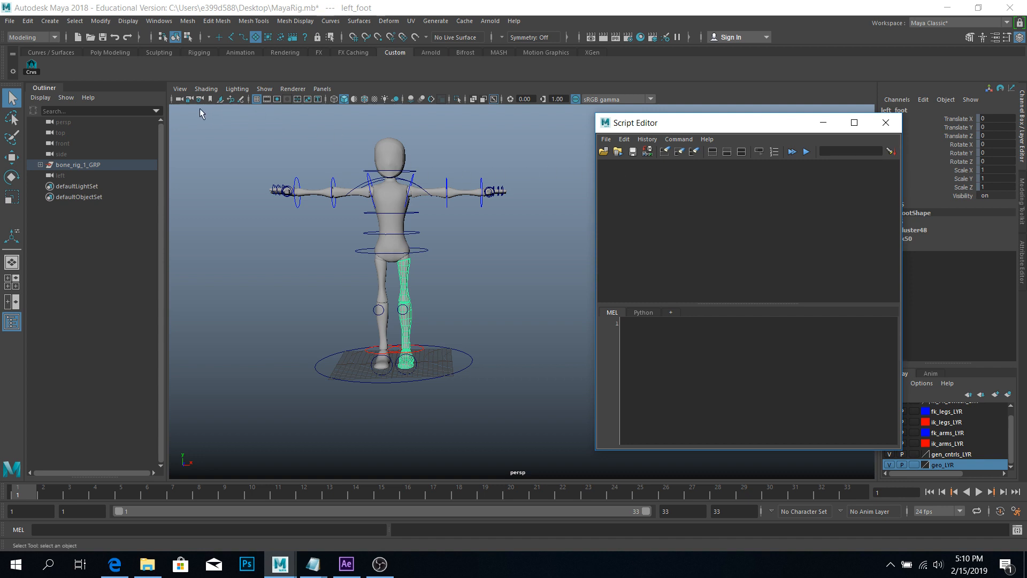
{"action": "left_click_drag", "start_coordinate": [252, 169], "coordinate": [590, 456]}
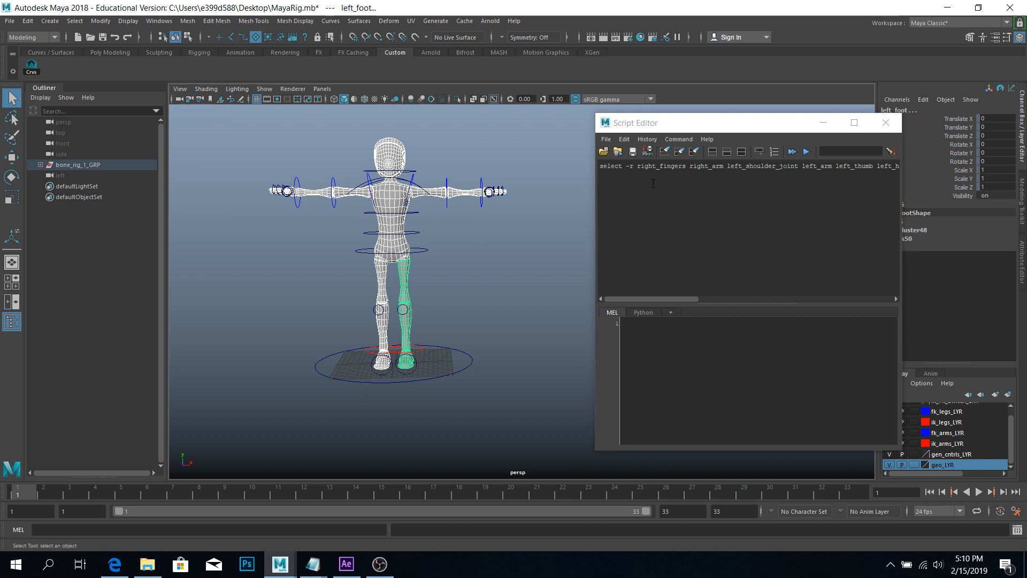
{"action": "left_click", "coordinate": [28, 21]}
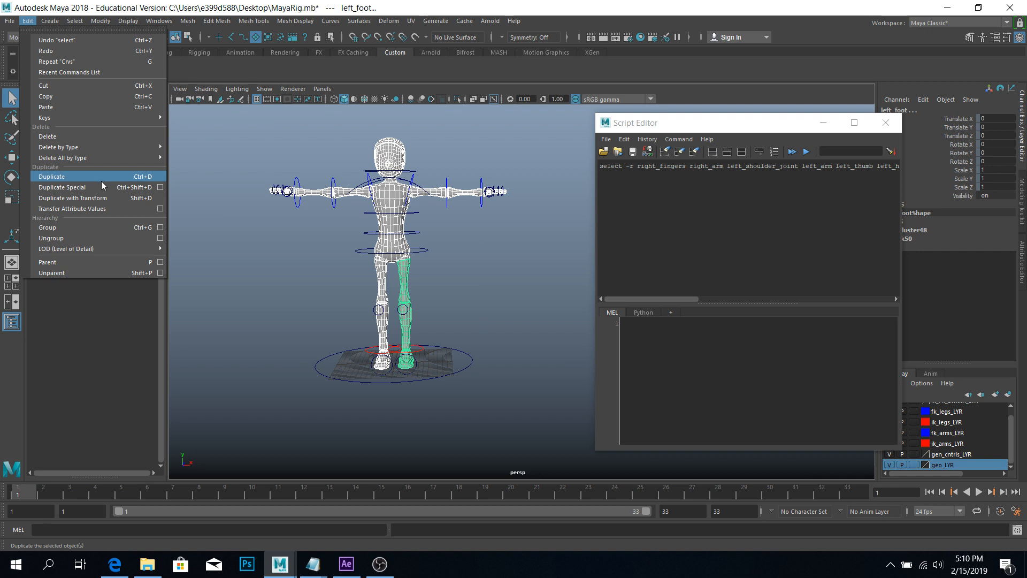
Duplicate the selected body meshes and combine the copies into one mesh, right_fingers1.
{"action": "left_click", "coordinate": [148, 177]}
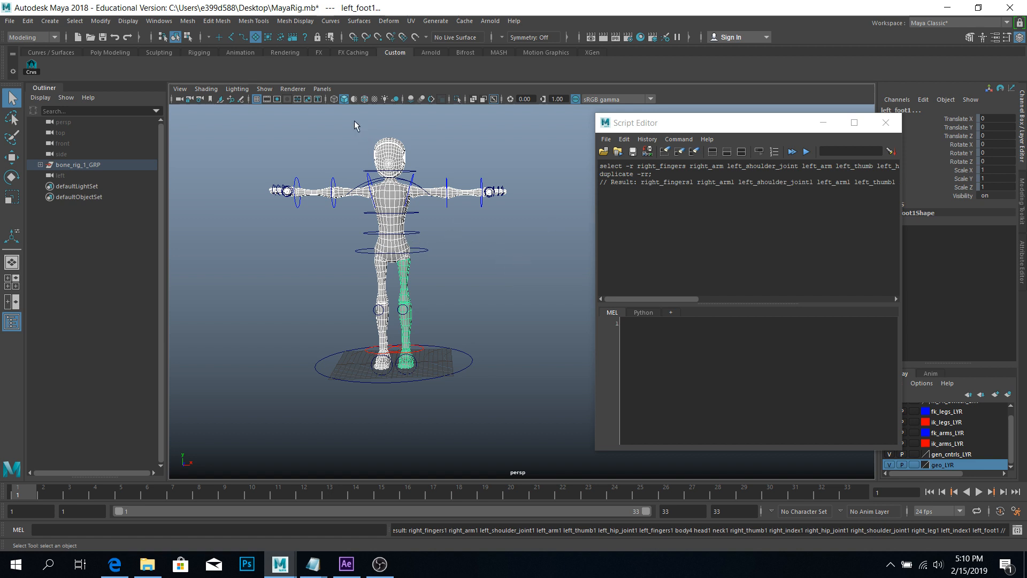
{"action": "left_click", "coordinate": [188, 21]}
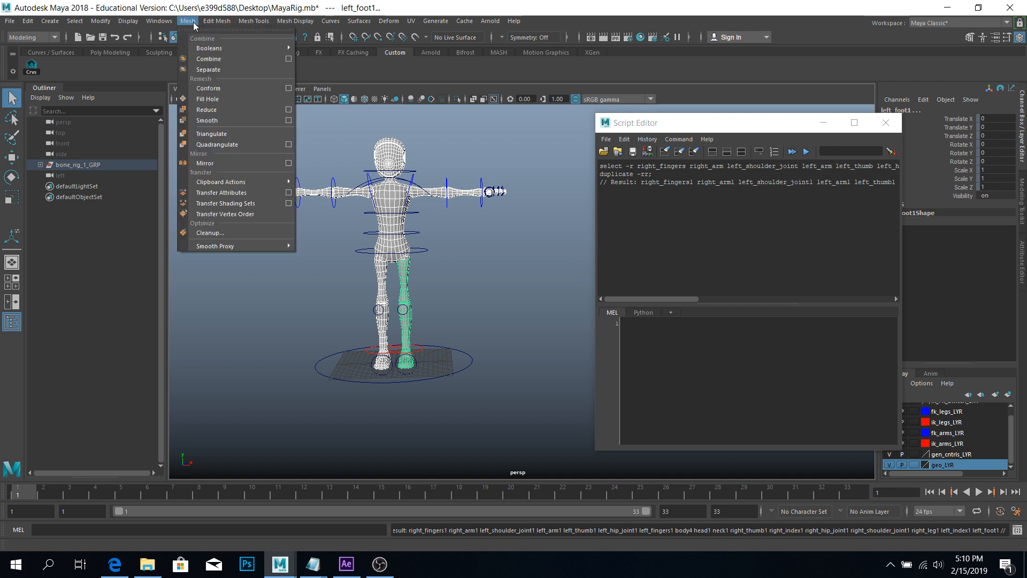
{"action": "left_click", "coordinate": [214, 61]}
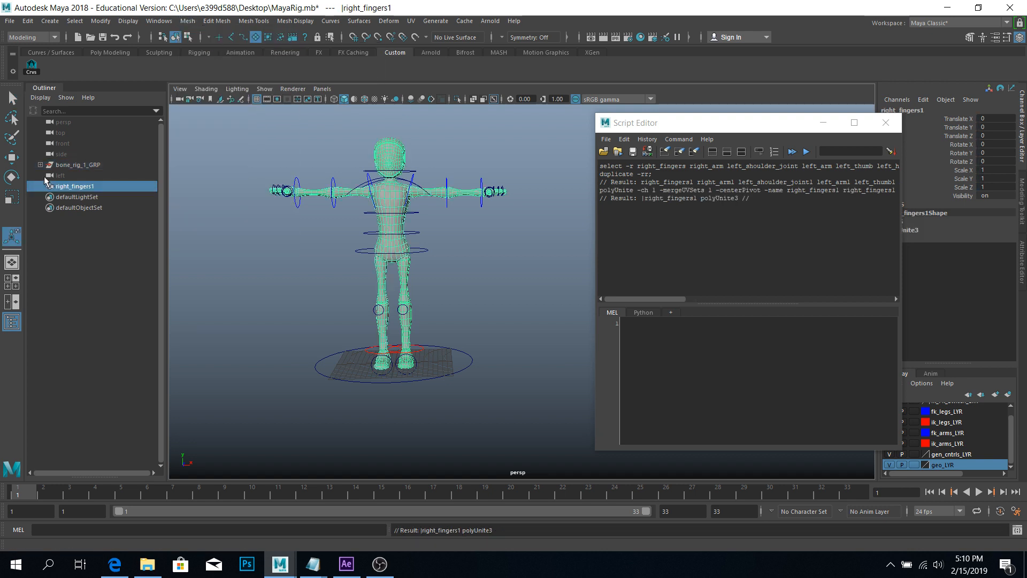
{"action": "left_click", "coordinate": [817, 212]}
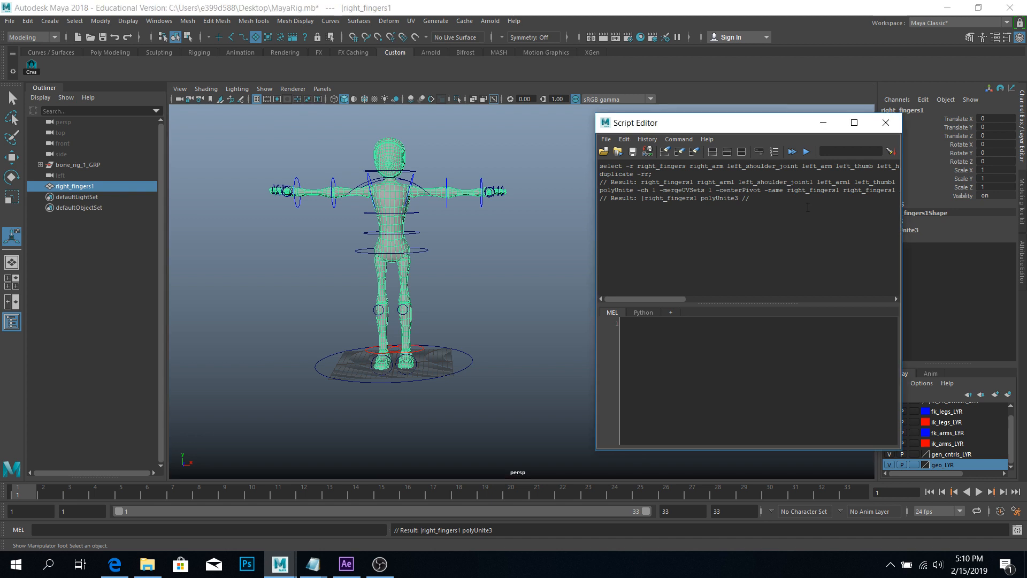
Copy the logged duplicate-and-combine commands into the MEL input area.
{"action": "key", "text": "ctrl+a"}
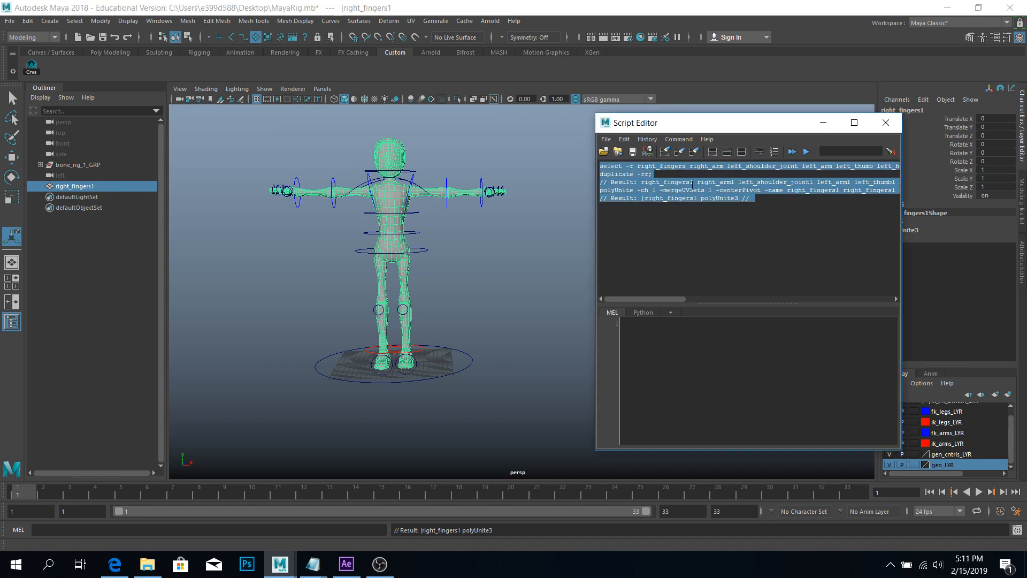
{"action": "left_click", "coordinate": [790, 216]}
{"action": "key", "text": "ctrl+a"}
{"action": "key", "text": "ctrl+v"}
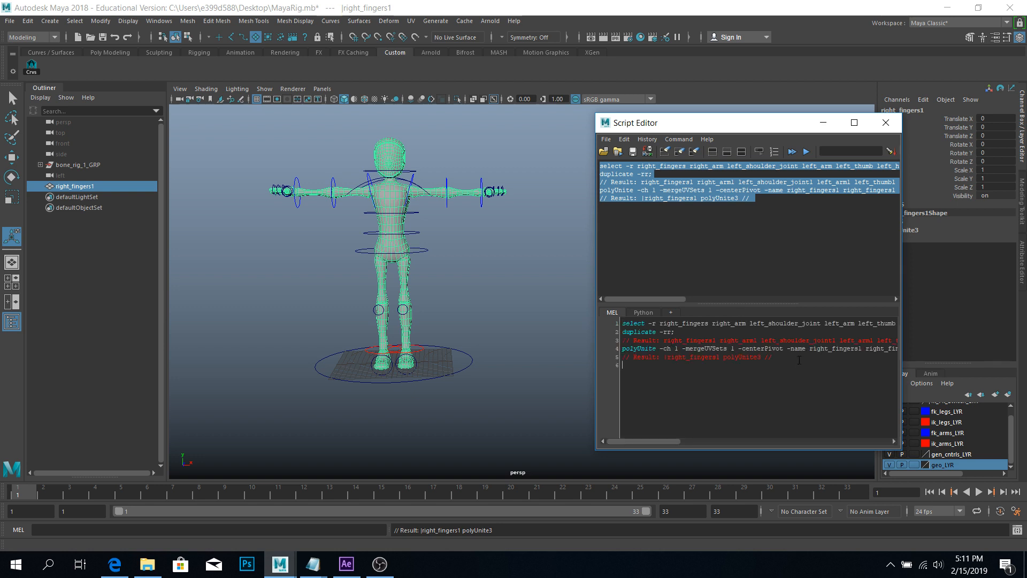
Delete the Result comment lines, including the polyUnite3 and right_fingers1 results.
{"action": "left_click_drag", "start_coordinate": [799, 360], "coordinate": [602, 353]}
{"action": "key", "text": "BackSpace"}
{"action": "key", "text": "BackSpace"}
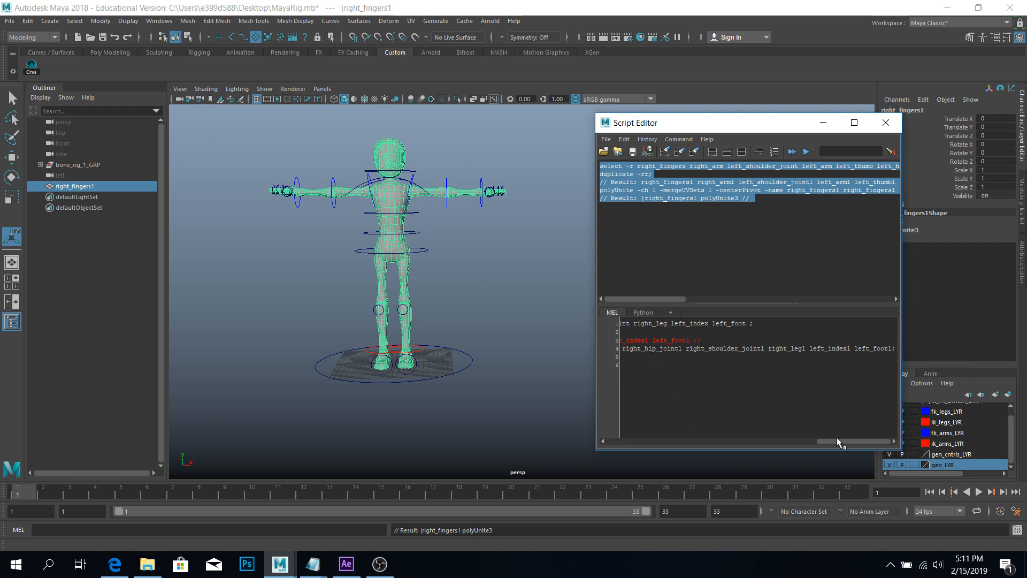
{"action": "left_click_drag", "start_coordinate": [838, 439], "coordinate": [574, 434]}
{"action": "left_click", "coordinate": [742, 395]}
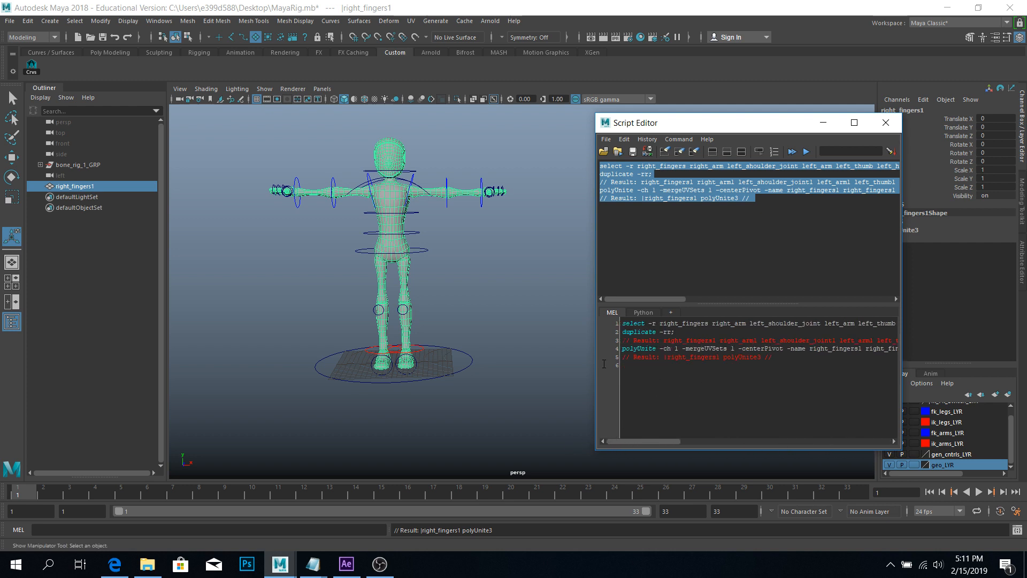
{"action": "left_click_drag", "start_coordinate": [604, 364], "coordinate": [598, 356]}
{"action": "key", "text": "BackSpace"}
{"action": "key", "text": "BackSpace"}
{"action": "left_click_drag", "start_coordinate": [712, 337], "coordinate": [536, 337]}
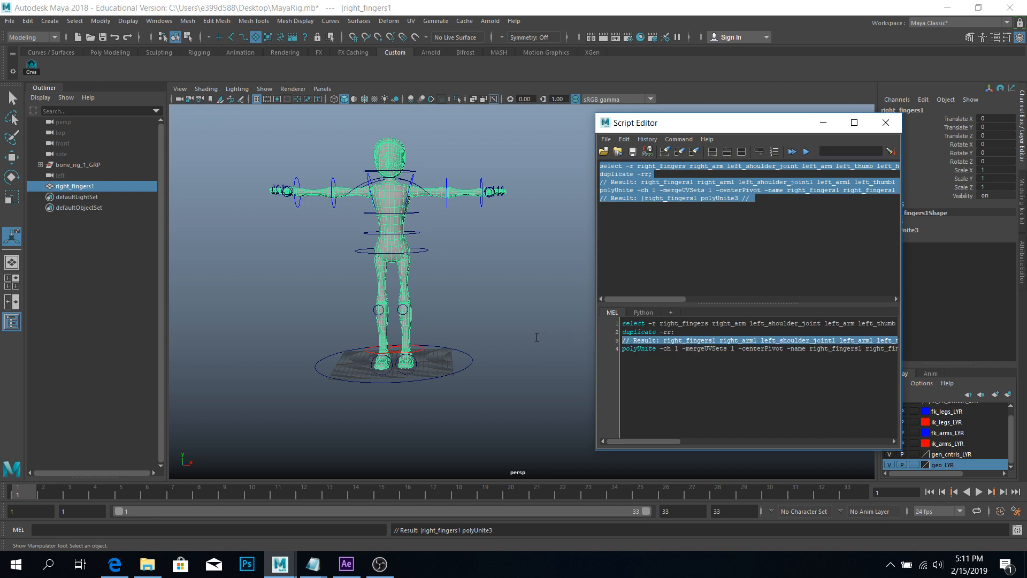
{"action": "key", "text": "BackSpace"}
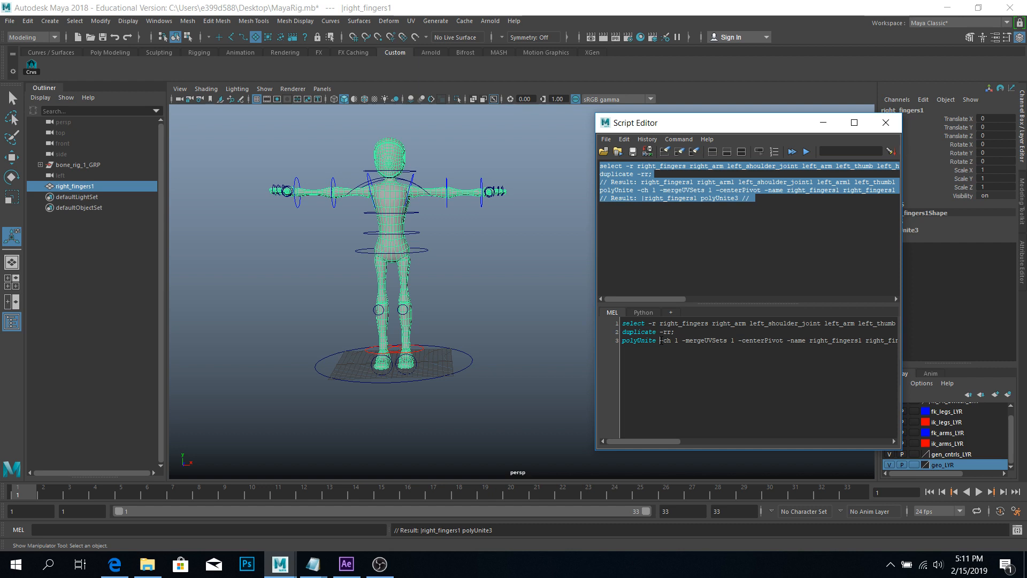
Strip the polyUnite flags and arguments, leaving a bare 'polyUnite;' line.
{"action": "left_click_drag", "start_coordinate": [660, 340], "coordinate": [943, 341]}
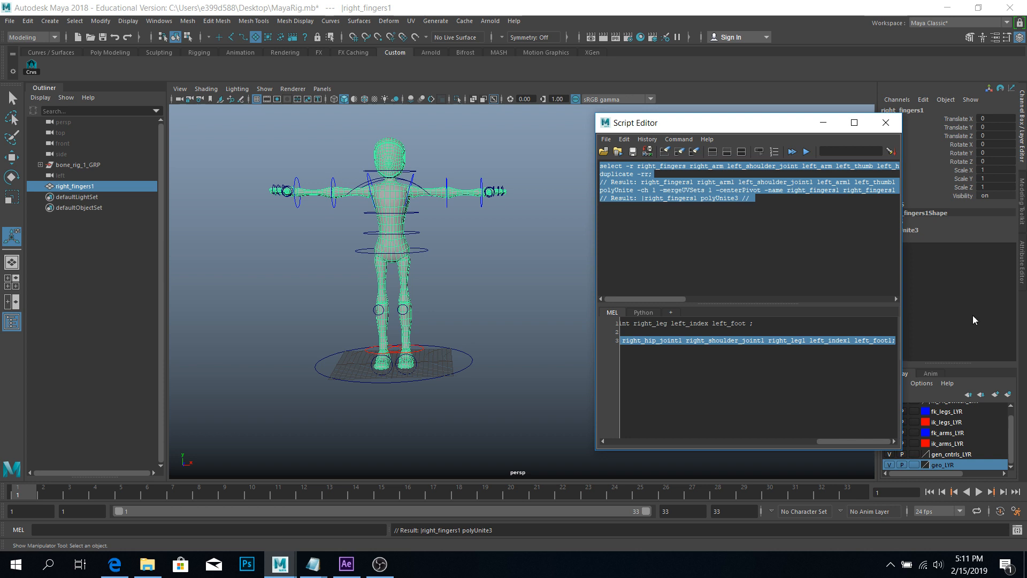
{"action": "key", "text": "BackSpace"}
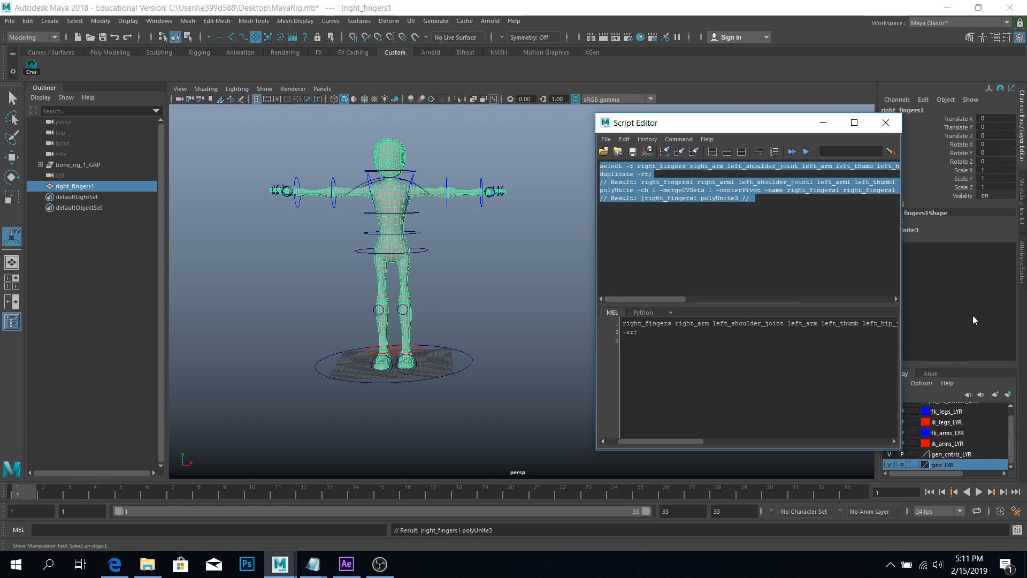
{"action": "left_click_drag", "start_coordinate": [627, 442], "coordinate": [576, 435]}
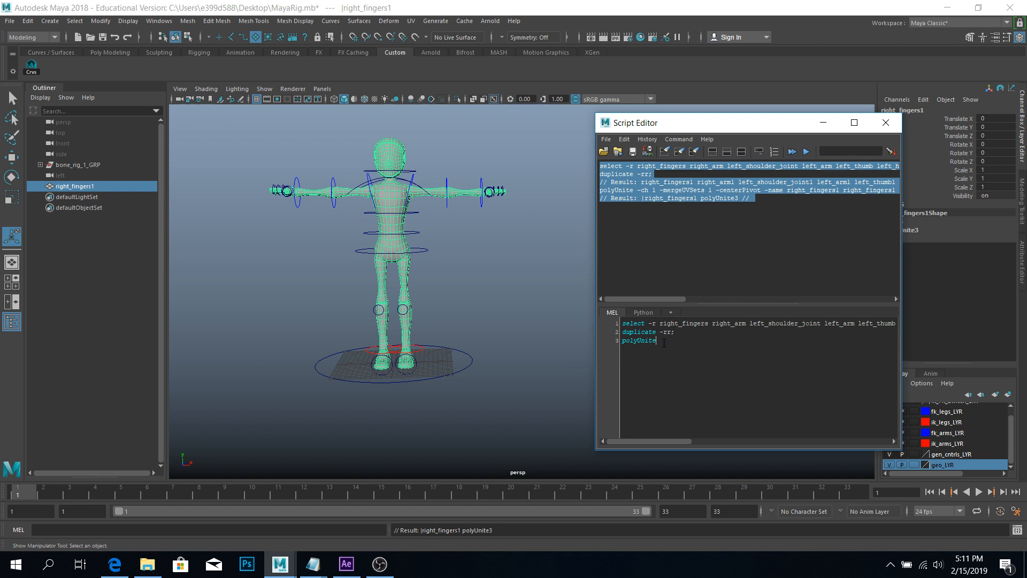
{"action": "type", "text": ";"}
{"action": "scroll", "coordinate": [661, 348], "scroll_direction": "up", "scroll_amount": 5, "text": "ctrl"}
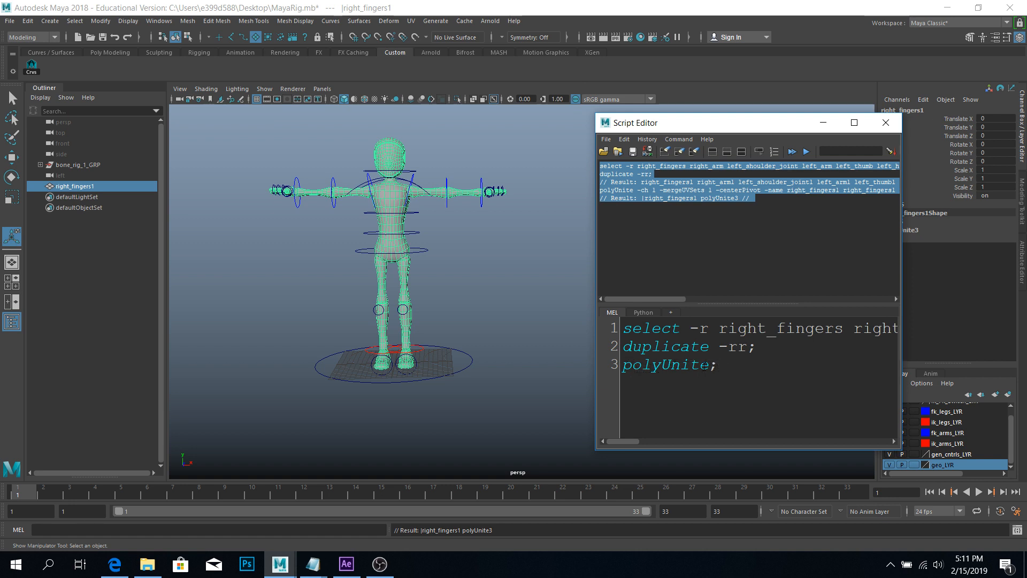
{"action": "scroll", "coordinate": [720, 379], "scroll_direction": "down", "scroll_amount": 5, "text": "ctrl"}
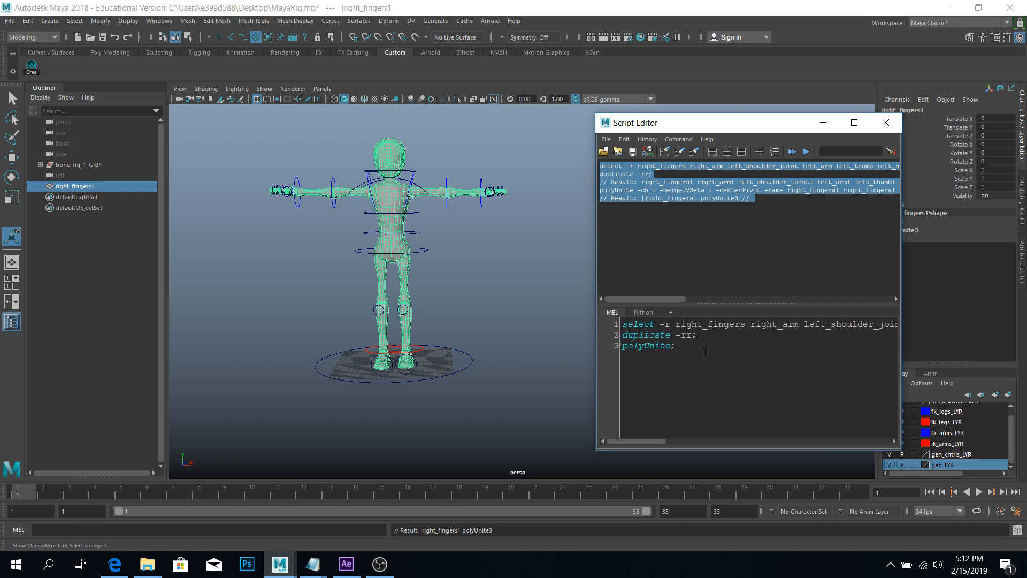
Save the whole three-line MEL script to the Custom shelf as button 'DupObj'.
{"action": "key", "text": "ctrl+a"}
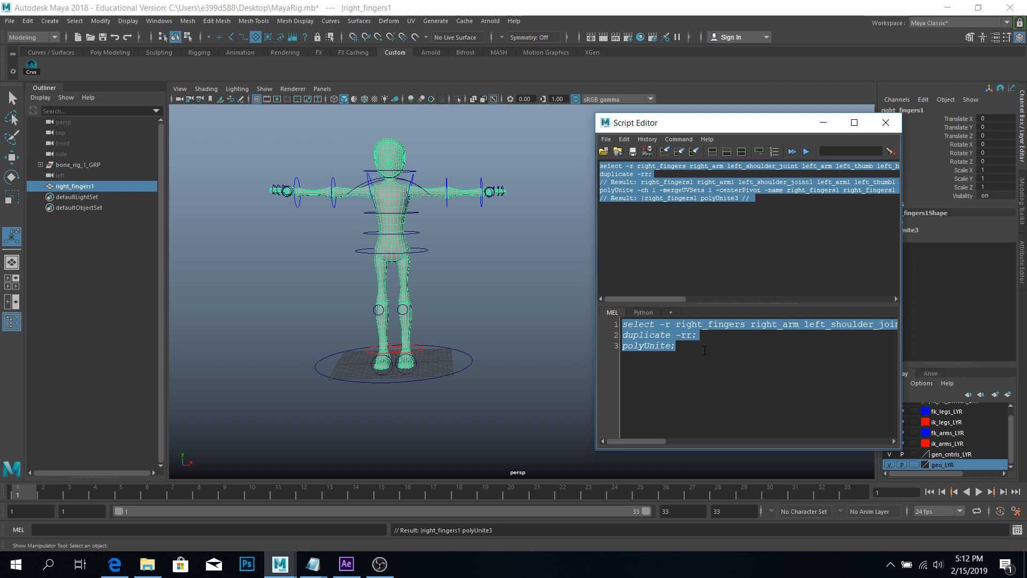
{"action": "left_click", "coordinate": [606, 139]}
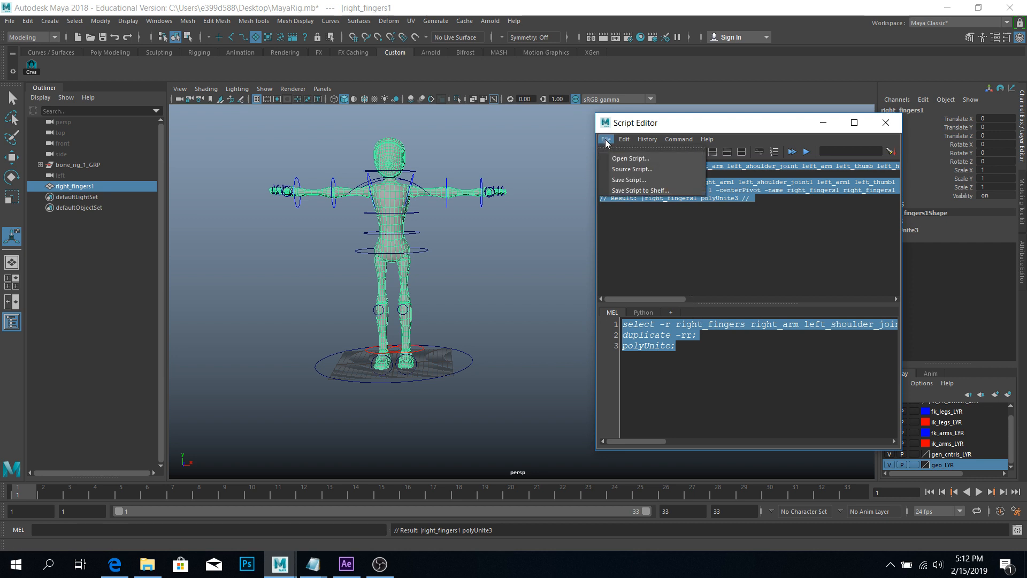
{"action": "left_click", "coordinate": [632, 192]}
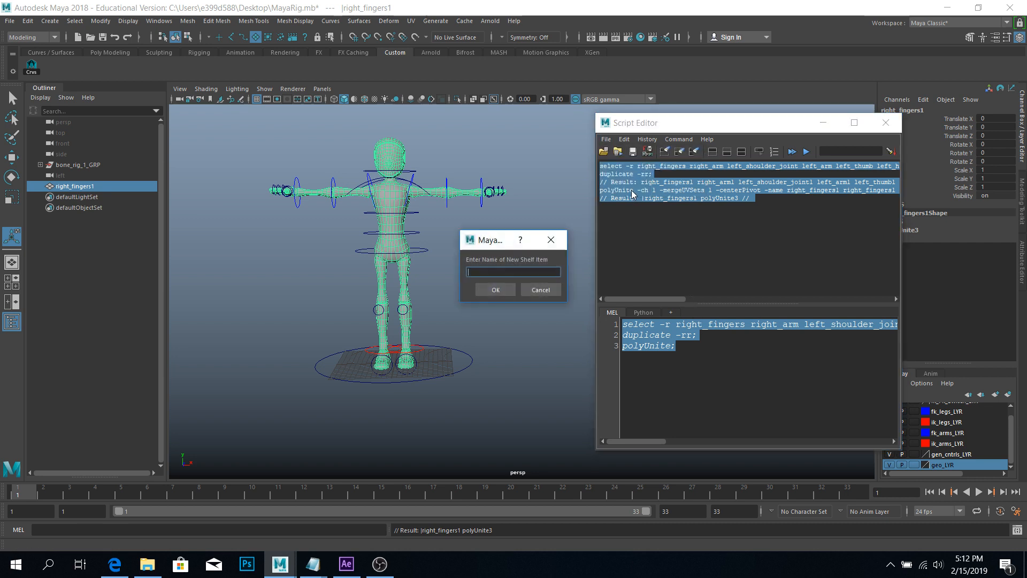
{"action": "type", "text": "DupObj"}
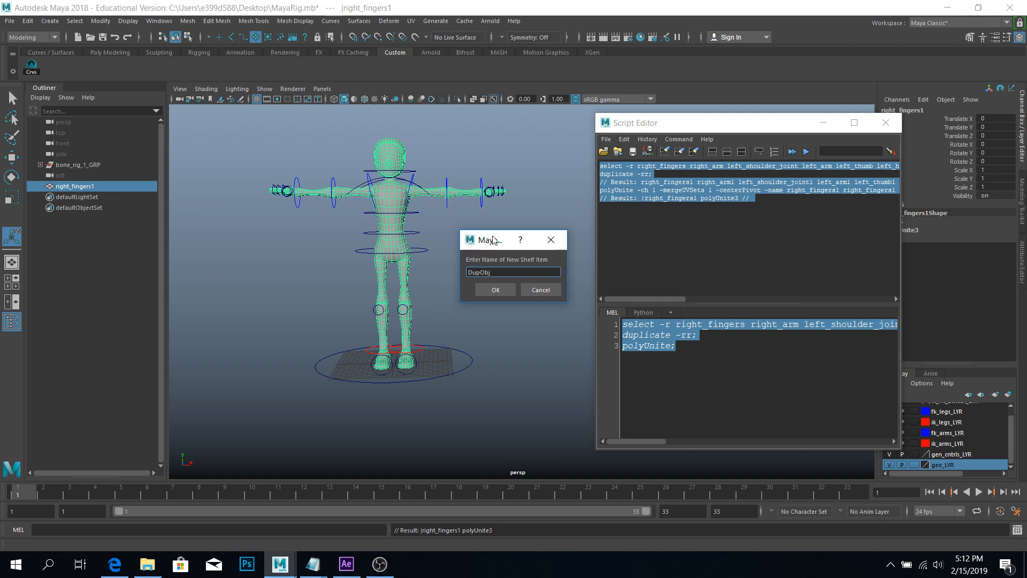
{"action": "left_click", "coordinate": [495, 289]}
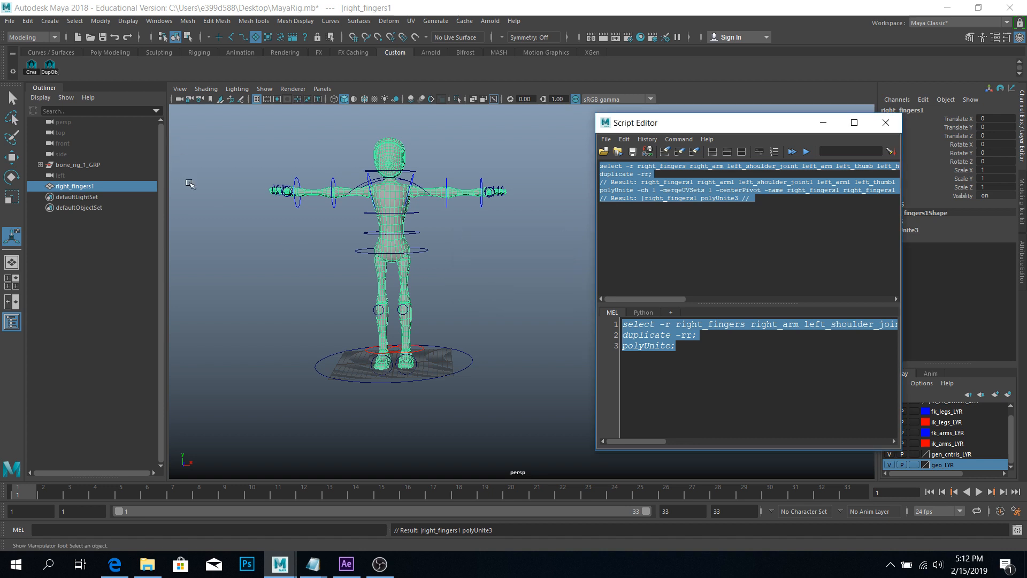
Delete the old right_fingers1 combined mesh from the Outliner.
{"action": "left_click", "coordinate": [75, 191]}
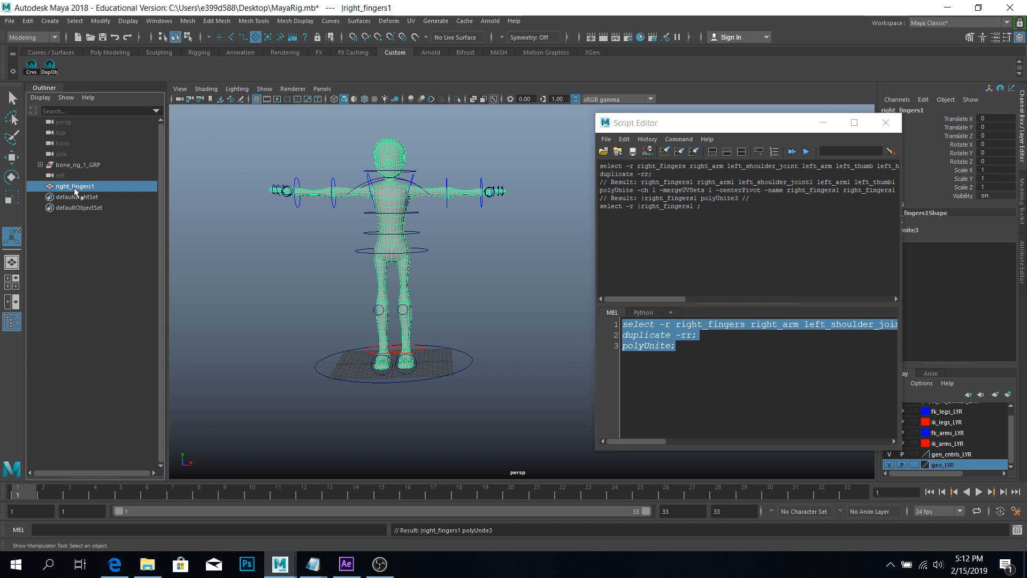
{"action": "key", "text": "Delete"}
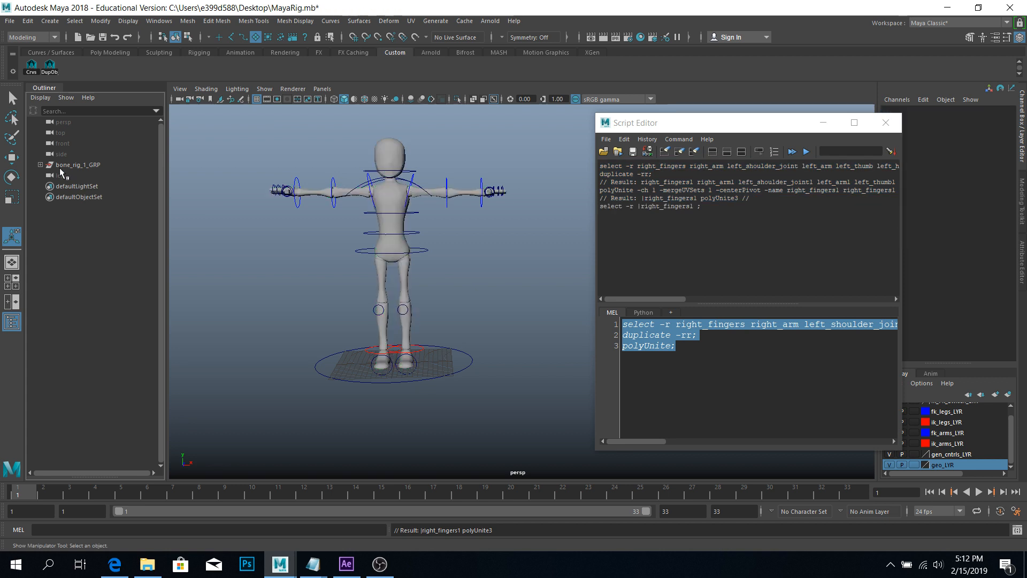
{"action": "key", "text": "q"}
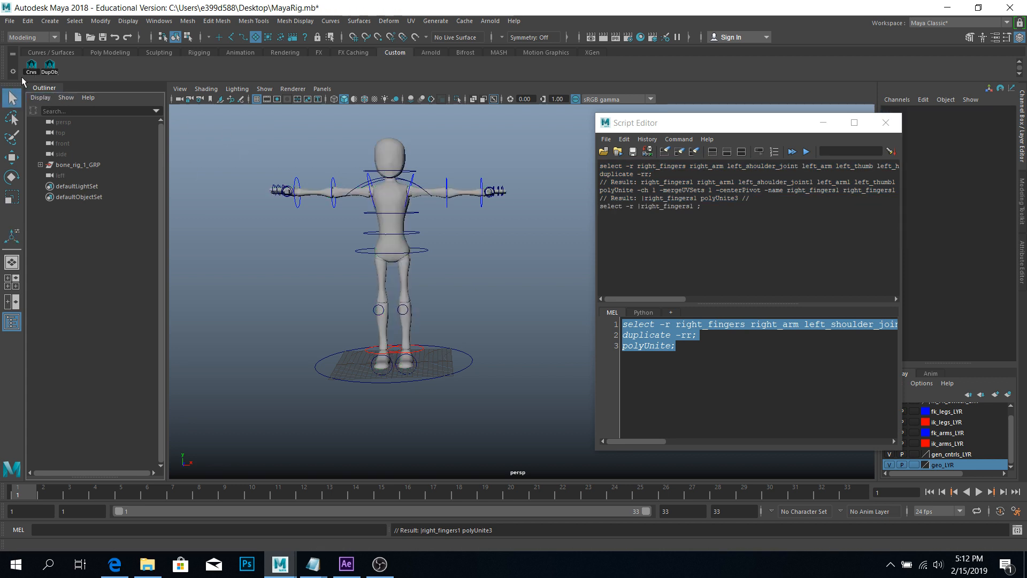
Test DupObj: move its combined copy beside the rig, then delete it.
{"action": "left_click", "coordinate": [49, 67]}
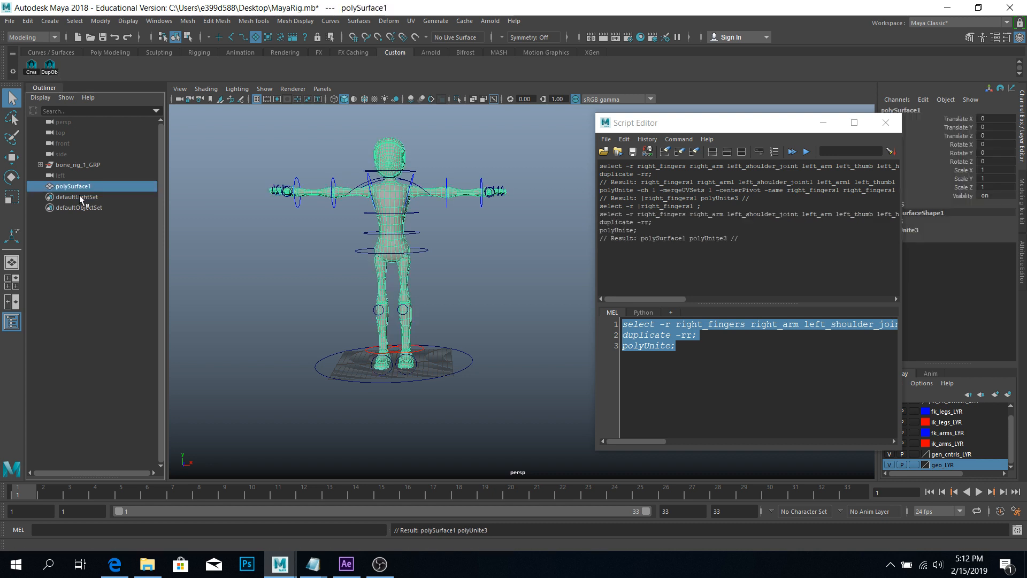
{"action": "key", "text": "w"}
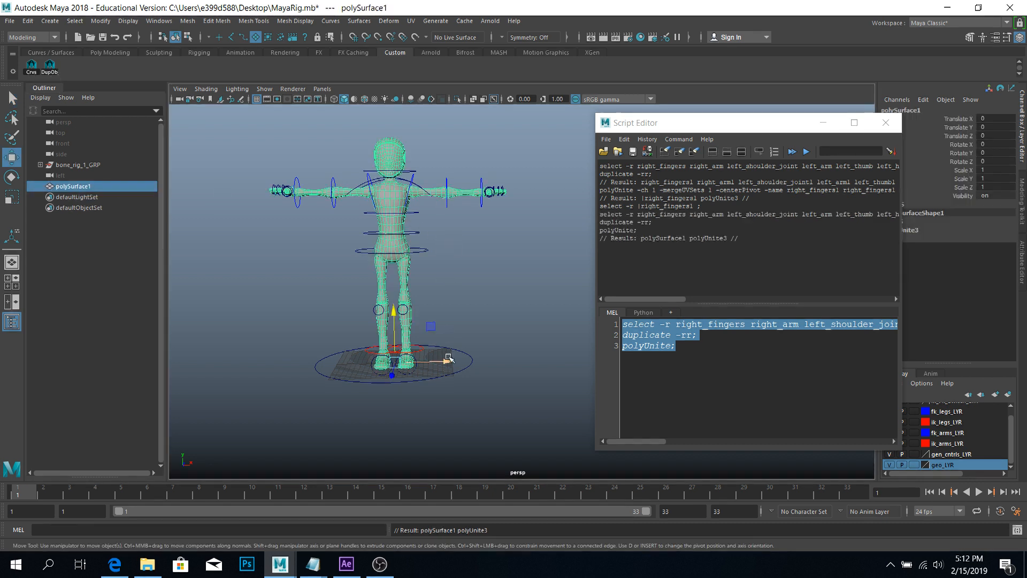
{"action": "left_click_drag", "start_coordinate": [452, 361], "coordinate": [557, 361]}
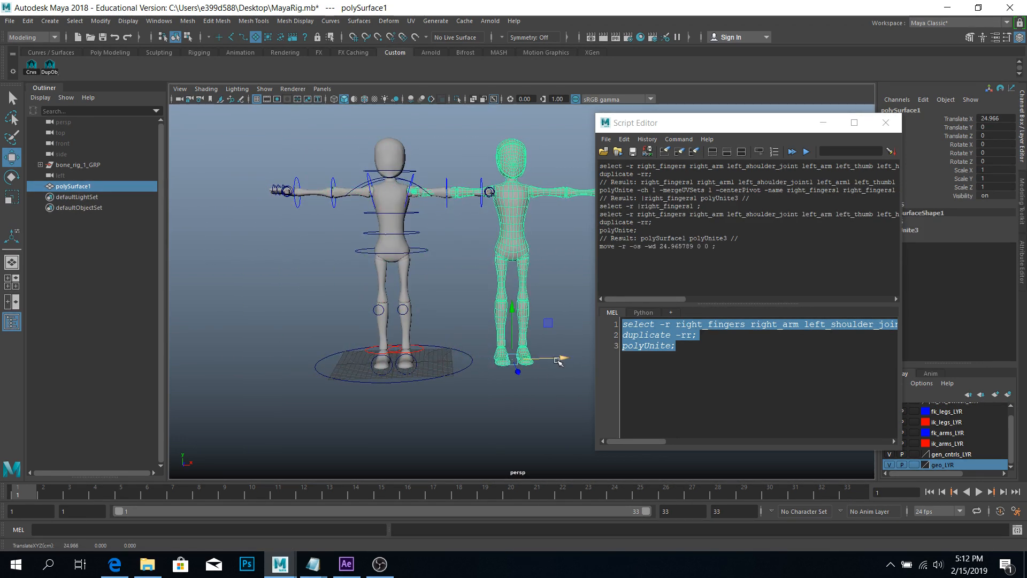
{"action": "key", "text": "Delete"}
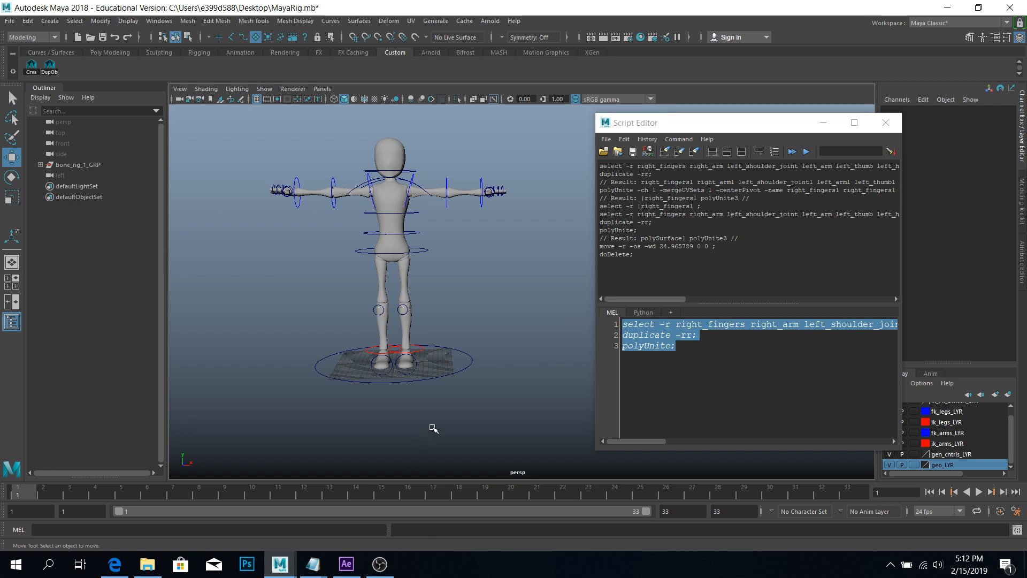
{"action": "left_click_drag", "start_coordinate": [406, 355], "coordinate": [381, 389], "text": "alt"}
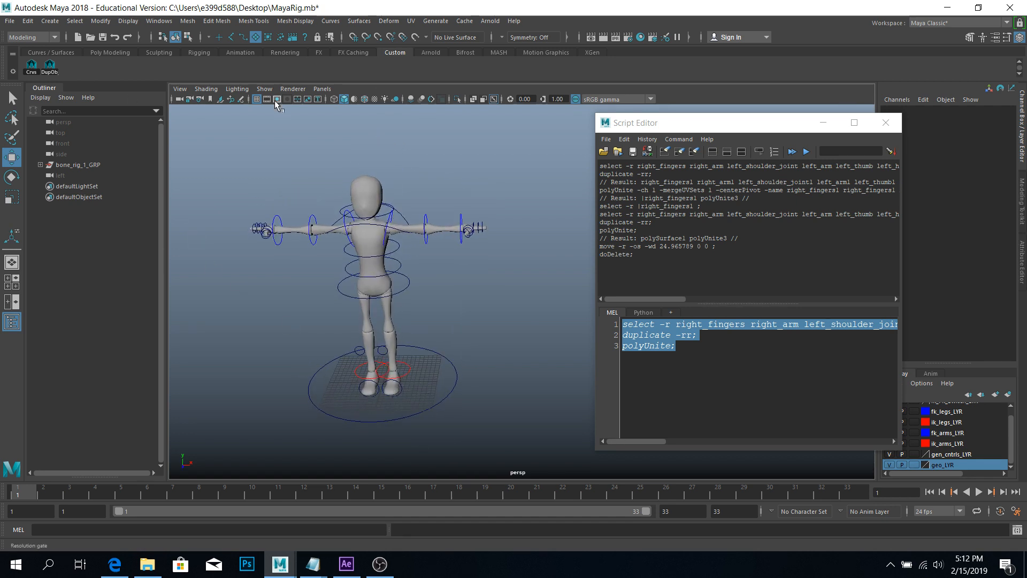